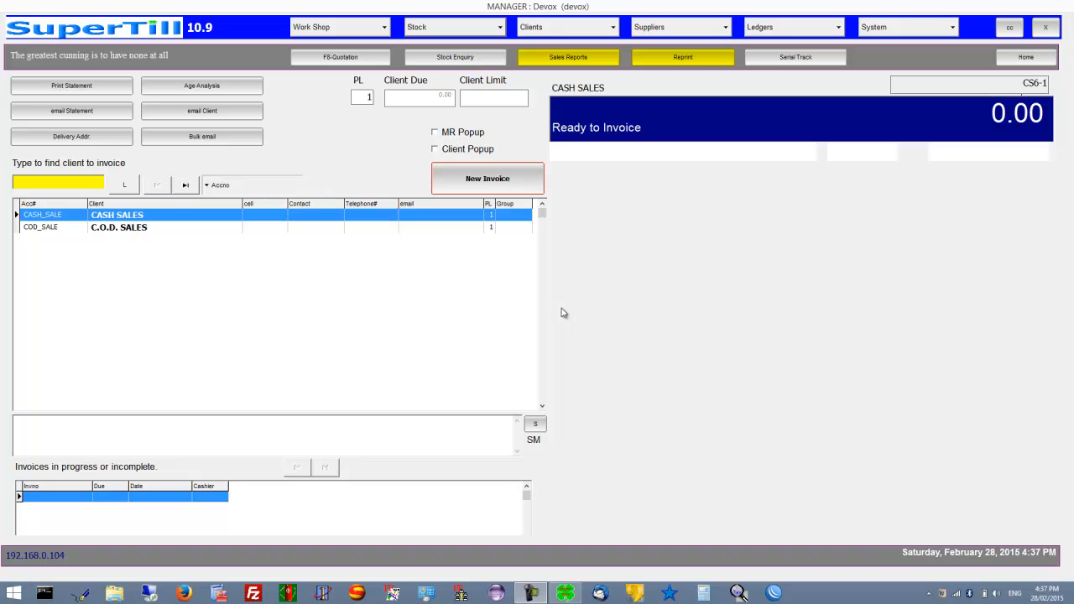
Open the Management Stock Take Module from the System menu
{"action": "left_click", "coordinate": [938, 31]}
{"action": "left_click", "coordinate": [938, 31]}
{"action": "left_click", "coordinate": [938, 31]}
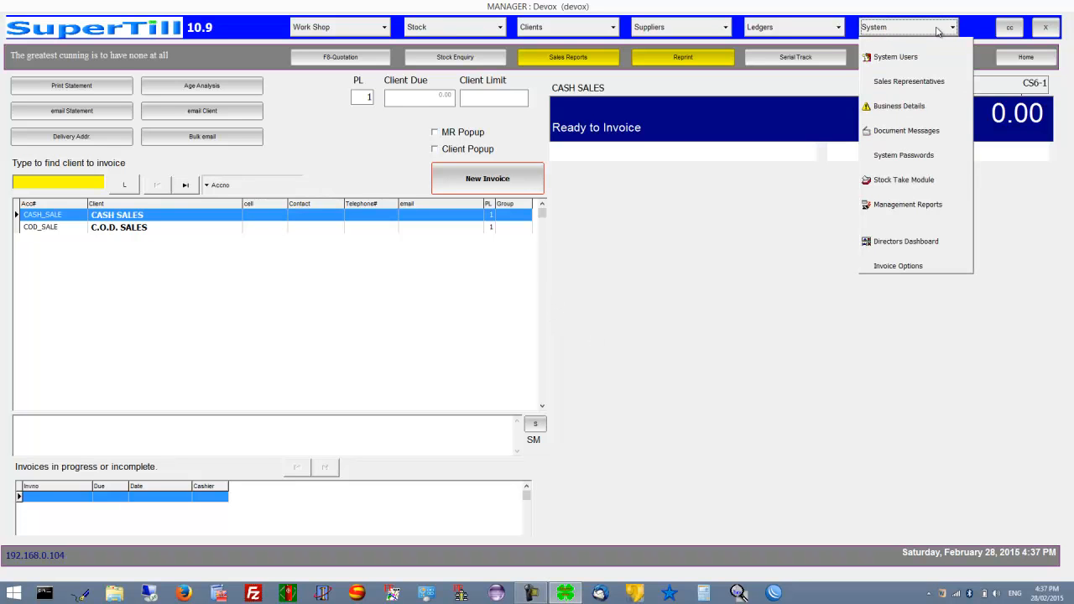
{"action": "left_click", "coordinate": [910, 179]}
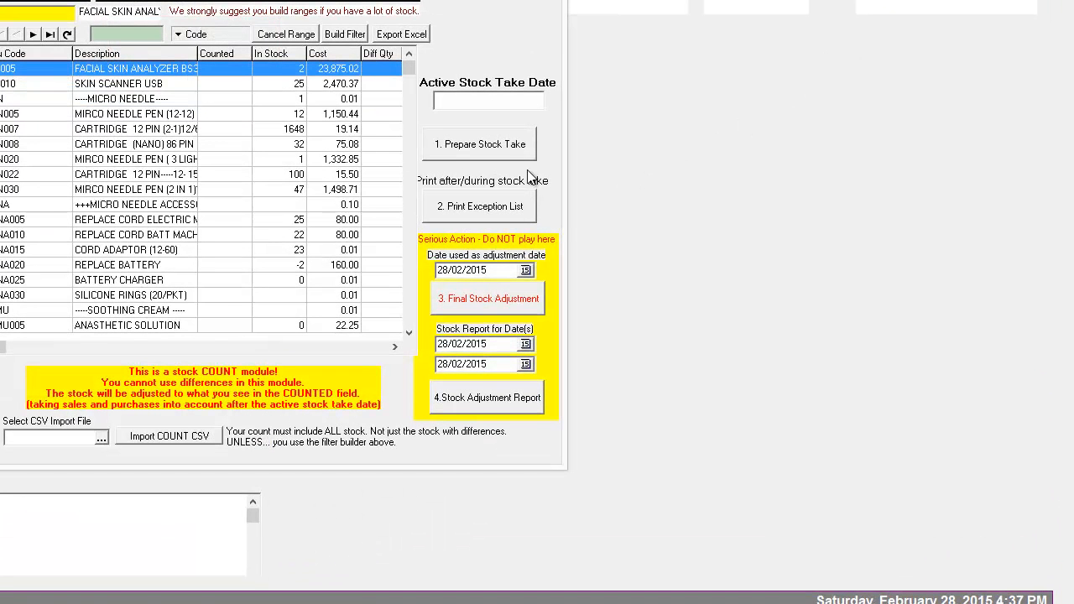
Browse the stock items from MICRO NEEDLE to FACE WASH 50 ML, widening the In Stock column
{"action": "left_click", "coordinate": [284, 100]}
{"action": "key", "text": "Down"}
{"action": "key", "text": "Down"}
{"action": "key", "text": "Down"}
{"action": "key", "text": "Down"}
{"action": "key", "text": "Down"}
{"action": "key", "text": "Down"}
{"action": "key", "text": "Down"}
{"action": "key", "text": "Down"}
{"action": "key", "text": "Down"}
{"action": "key", "text": "Down"}
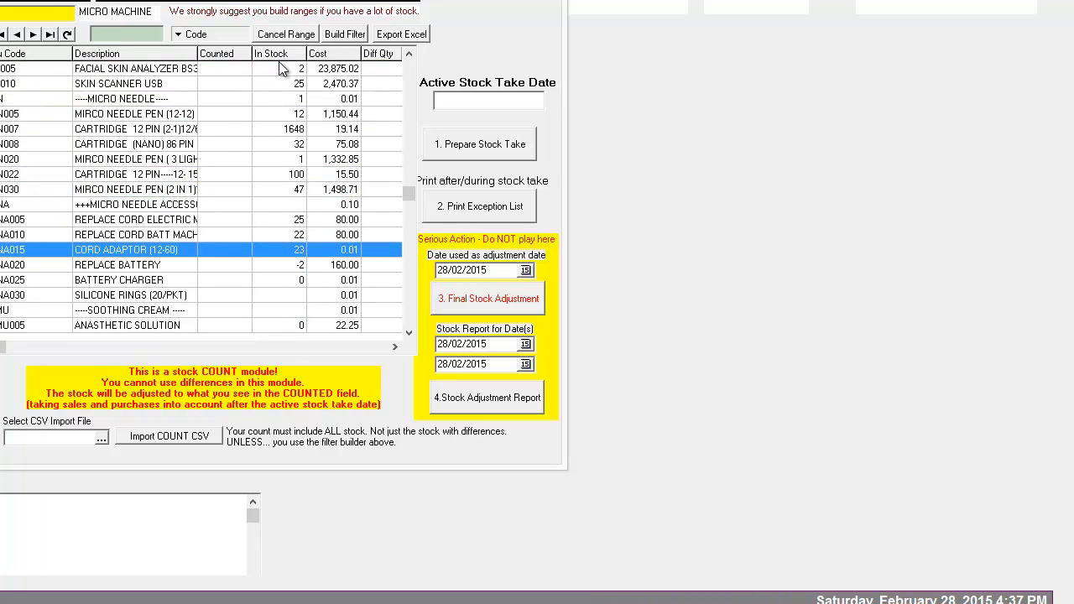
{"action": "left_click_drag", "start_coordinate": [306, 53], "coordinate": [404, 57]}
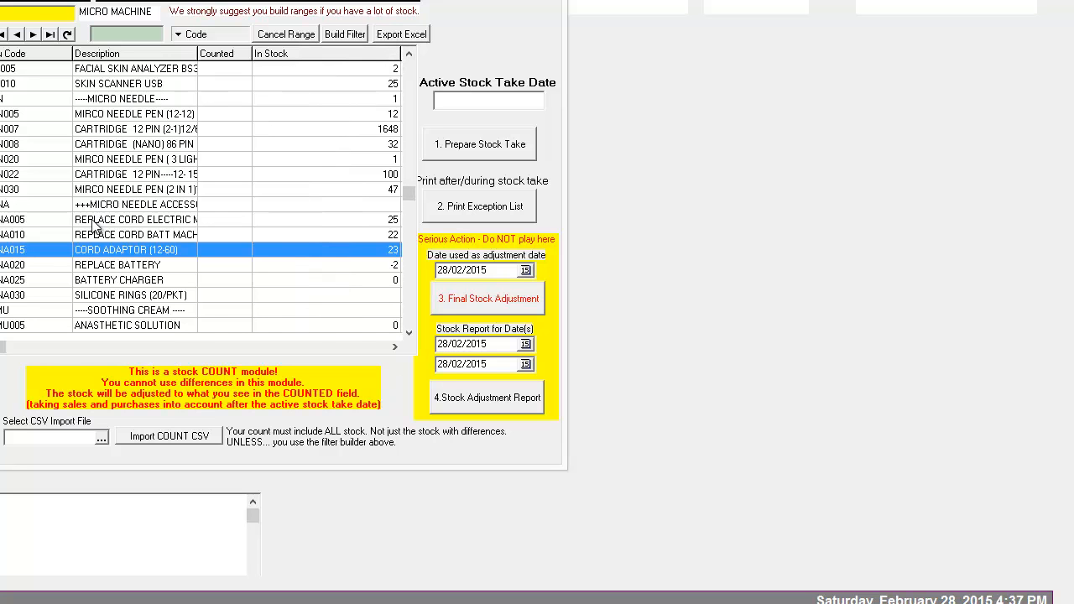
{"action": "left_click", "coordinate": [107, 267]}
{"action": "key", "text": "Down"}
{"action": "key", "text": "Down"}
{"action": "key", "text": "Down"}
{"action": "key", "text": "Down"}
{"action": "key", "text": "Down"}
{"action": "key", "text": "Down"}
{"action": "key", "text": "Down"}
{"action": "key", "text": "Down"}
{"action": "key", "text": "Down"}
{"action": "key", "text": "Down"}
{"action": "key", "text": "Down"}
{"action": "key", "text": "Down"}
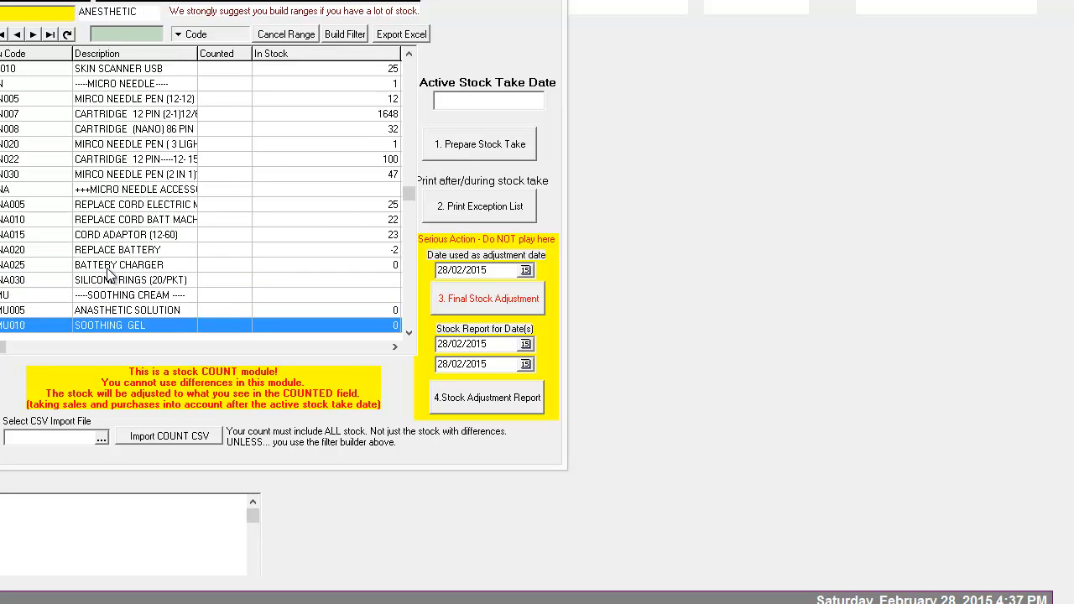
{"action": "key", "text": "Down"}
{"action": "key", "text": "Down"}
{"action": "key", "text": "Down"}
{"action": "key", "text": "Down"}
{"action": "key", "text": "Down"}
{"action": "key", "text": "Down"}
{"action": "key", "text": "Down"}
{"action": "key", "text": "Down"}
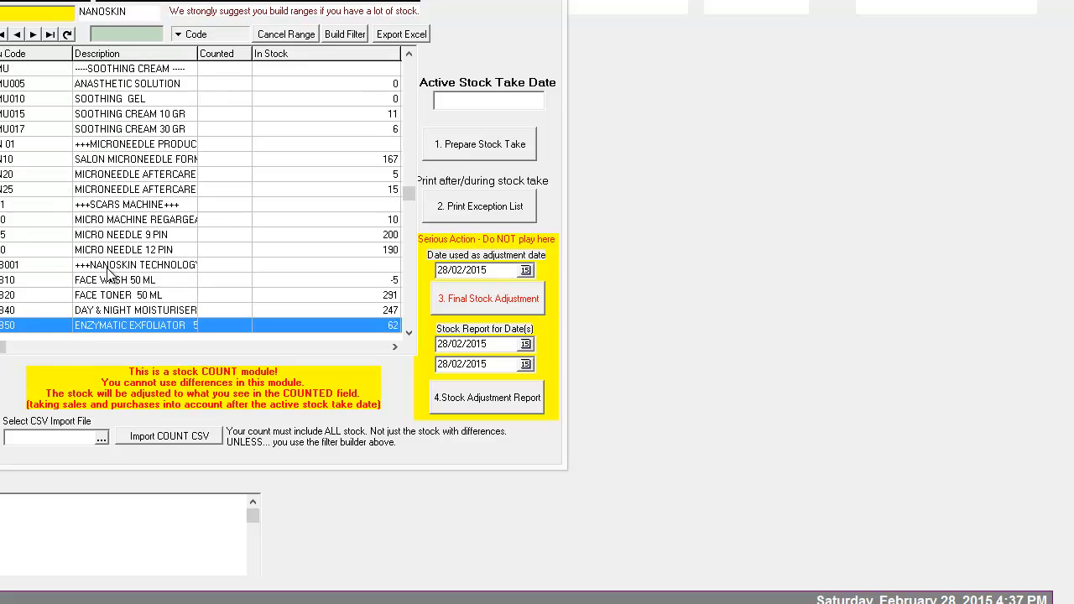
{"action": "left_click", "coordinate": [107, 270]}
{"action": "scroll", "coordinate": [119, 275], "scroll_direction": "up", "scroll_amount": 20}
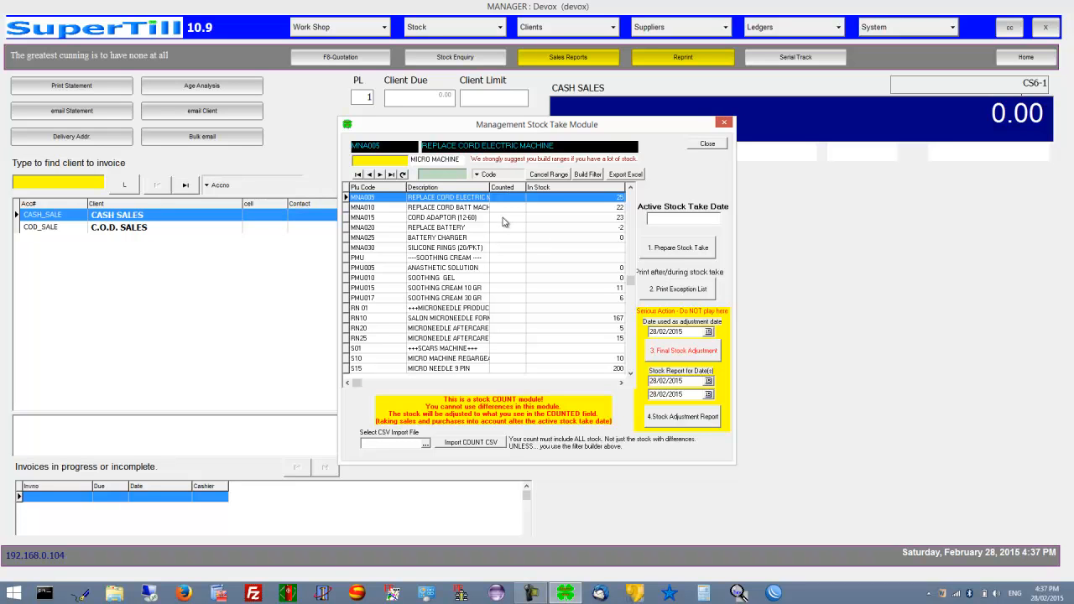
Prepare a new stock take dated 28/02/2015 and close the management stock take module
{"action": "left_click", "coordinate": [660, 250]}
{"action": "left_click", "coordinate": [513, 325]}
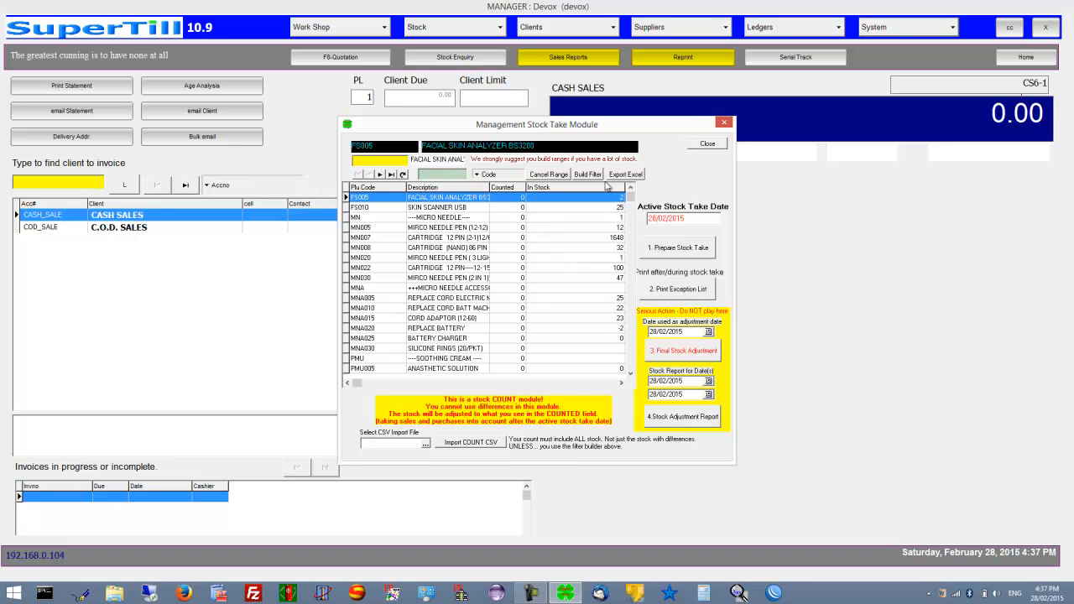
{"action": "left_click", "coordinate": [709, 143]}
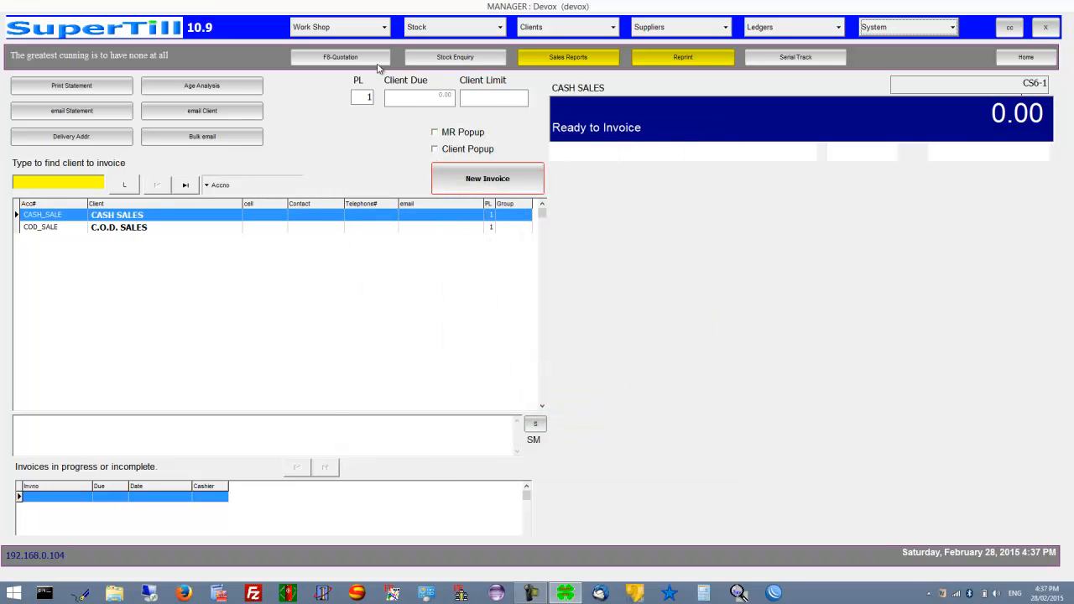
{"action": "left_click", "coordinate": [383, 28]}
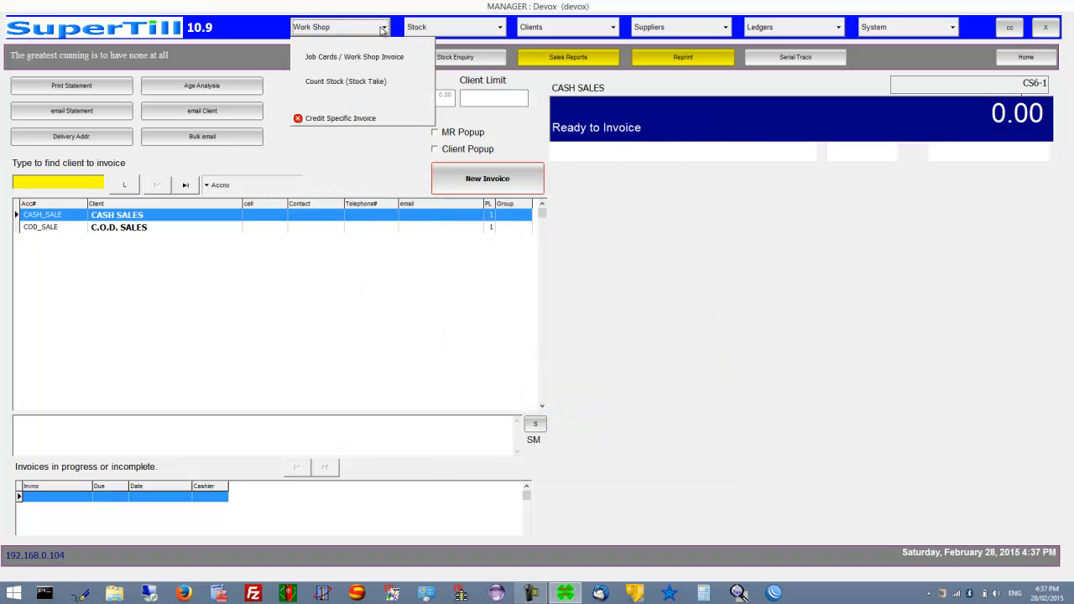
In the Stock Count Module, record a count of 12 for MNA010 REPLACE CORD BATT MACHINE
{"action": "left_click", "coordinate": [338, 89]}
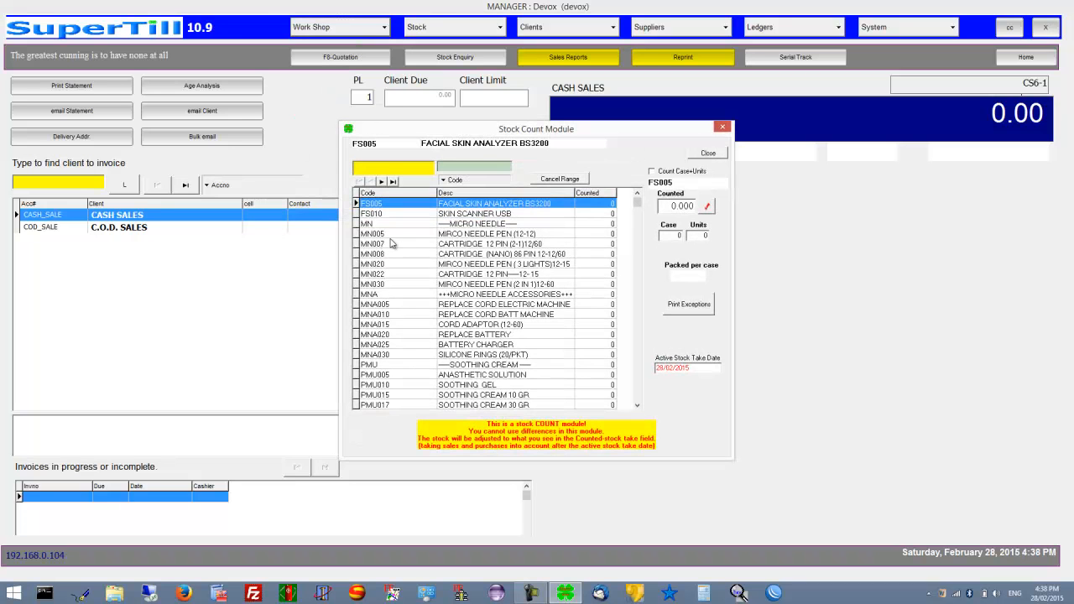
{"action": "type", "text": "MNA"}
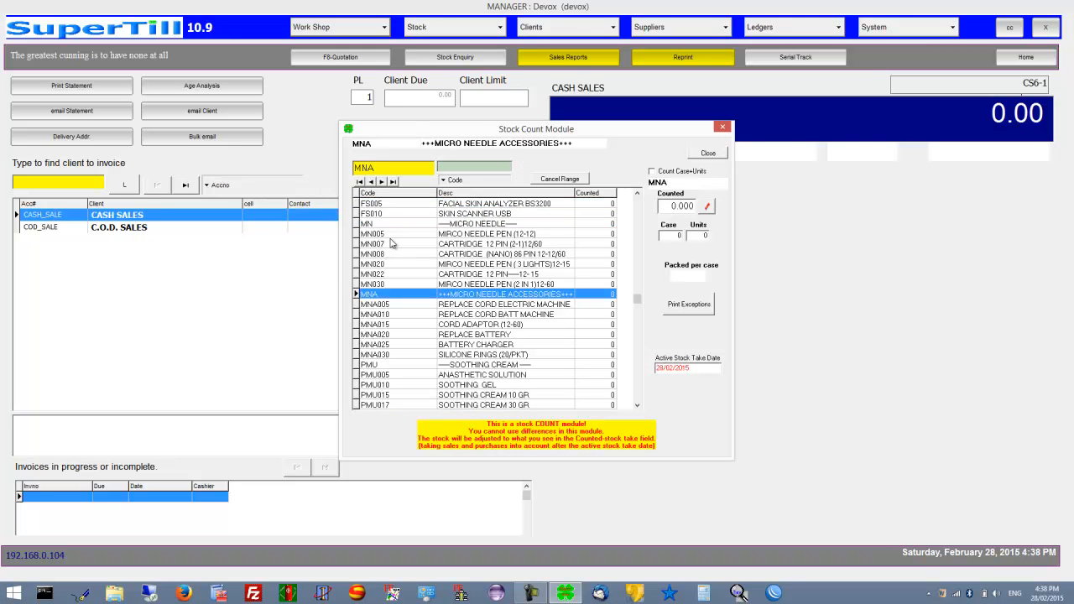
{"action": "type", "text": "010"}
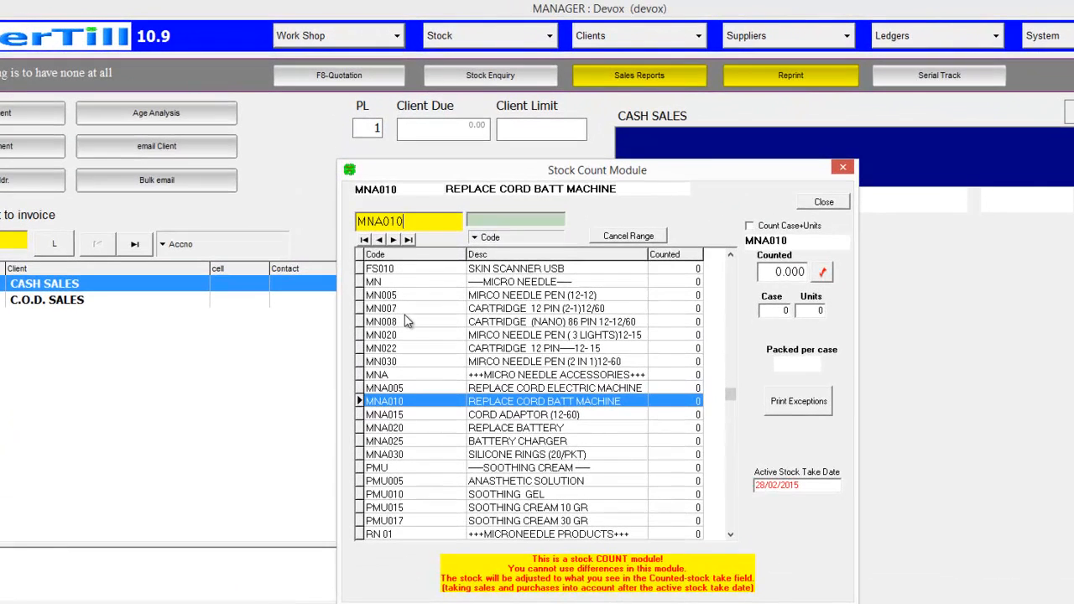
{"action": "key", "text": "Return"}
{"action": "type", "text": "12"}
{"action": "key", "text": "Return"}
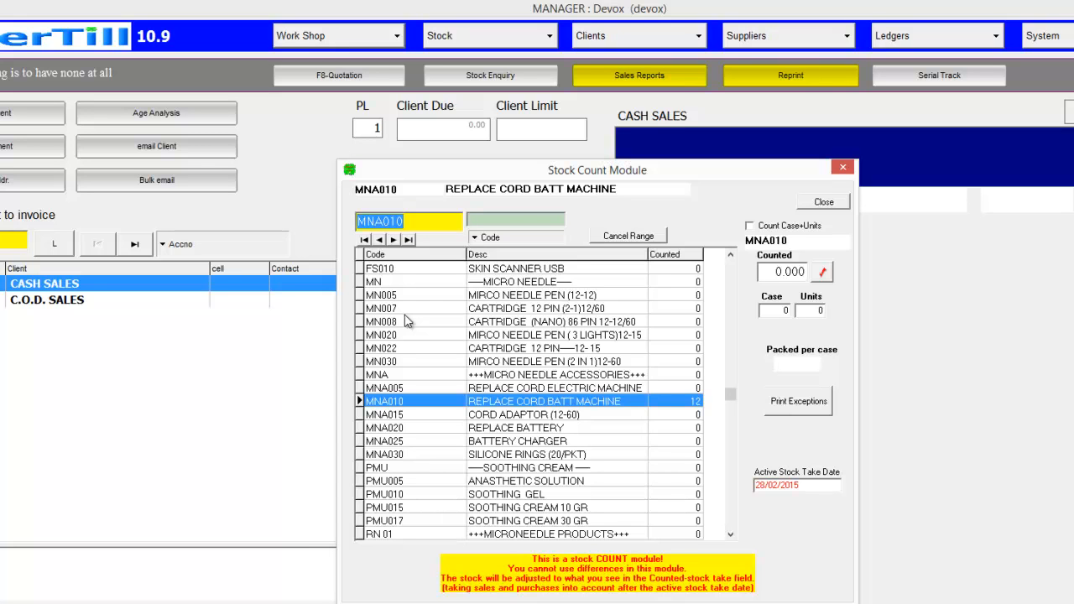
Record counts of 11 for MNA015 CORD ADAPTOR and 13 for PMU010 SOOTHING GEL
{"action": "key", "text": "Down"}
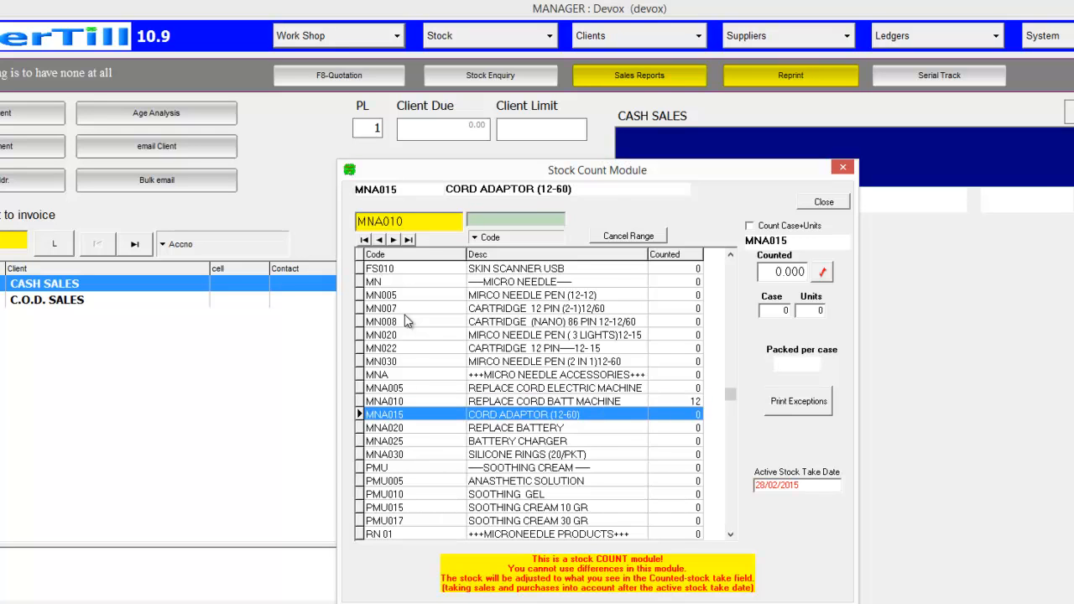
{"action": "key", "text": "Return"}
{"action": "type", "text": "11"}
{"action": "key", "text": "Return"}
{"action": "key", "text": "Down"}
{"action": "key", "text": "Down"}
{"action": "key", "text": "Down"}
{"action": "key", "text": "Down"}
{"action": "key", "text": "Down"}
{"action": "key", "text": "Down"}
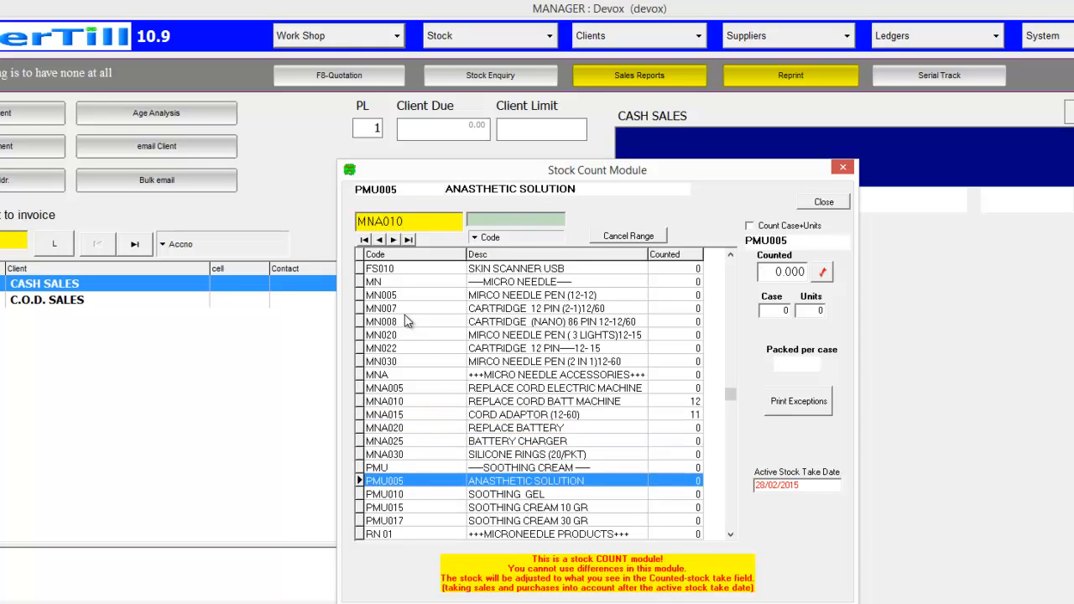
{"action": "key", "text": "Return"}
{"action": "type", "text": "13"}
{"action": "key", "text": "Return"}
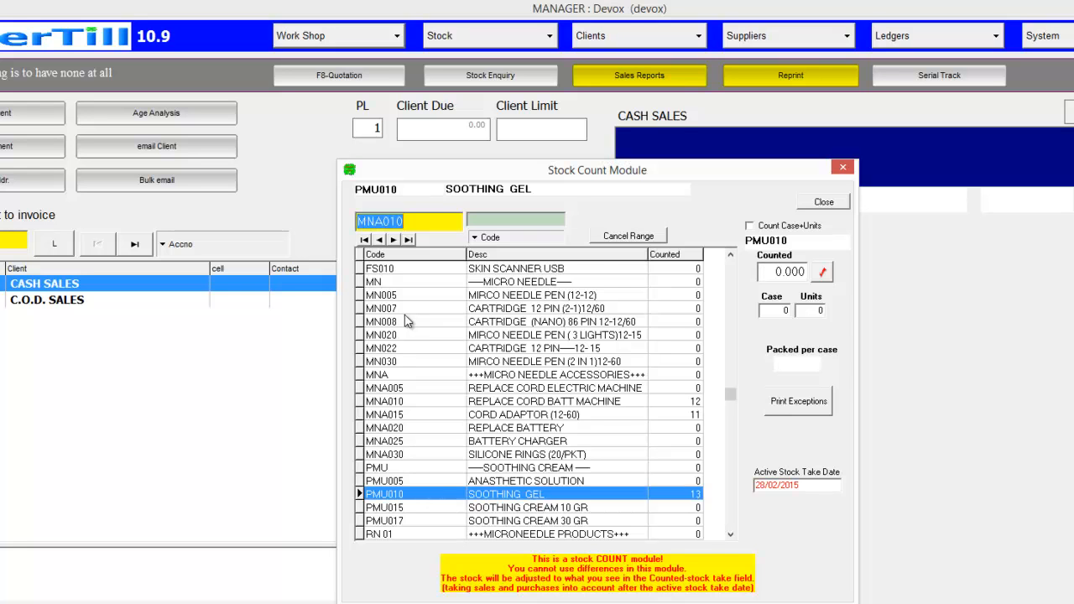
Record counts of 41 for RN25 and 45 for RN10
{"action": "key", "text": "Down"}
{"action": "key", "text": "Down"}
{"action": "key", "text": "Down"}
{"action": "key", "text": "Down"}
{"action": "key", "text": "Down"}
{"action": "key", "text": "Down"}
{"action": "key", "text": "Return"}
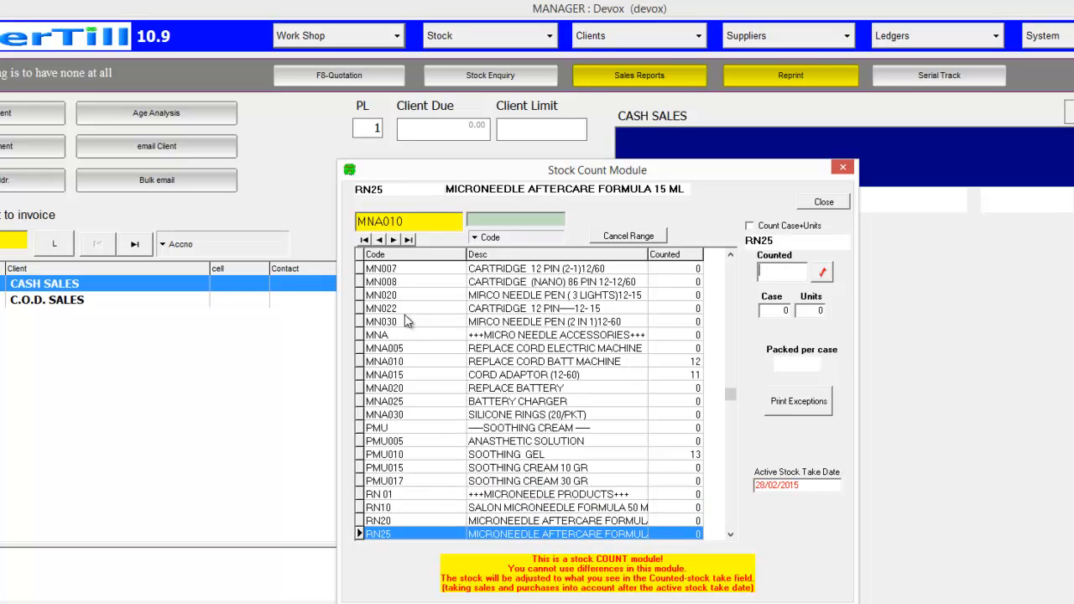
{"action": "type", "text": "41"}
{"action": "key", "text": "Return"}
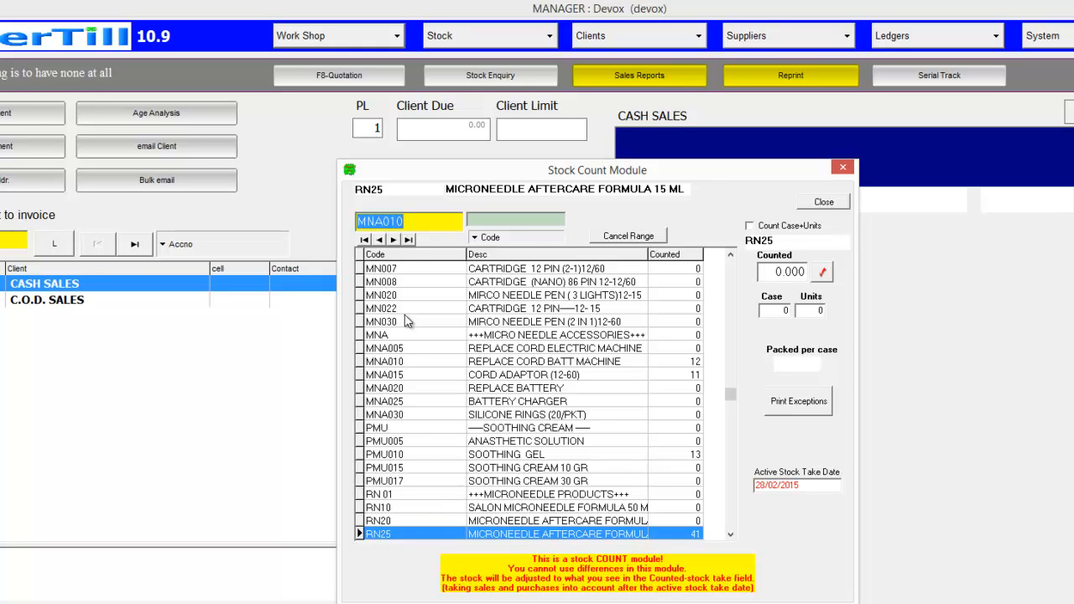
{"action": "type", "text": "RN"}
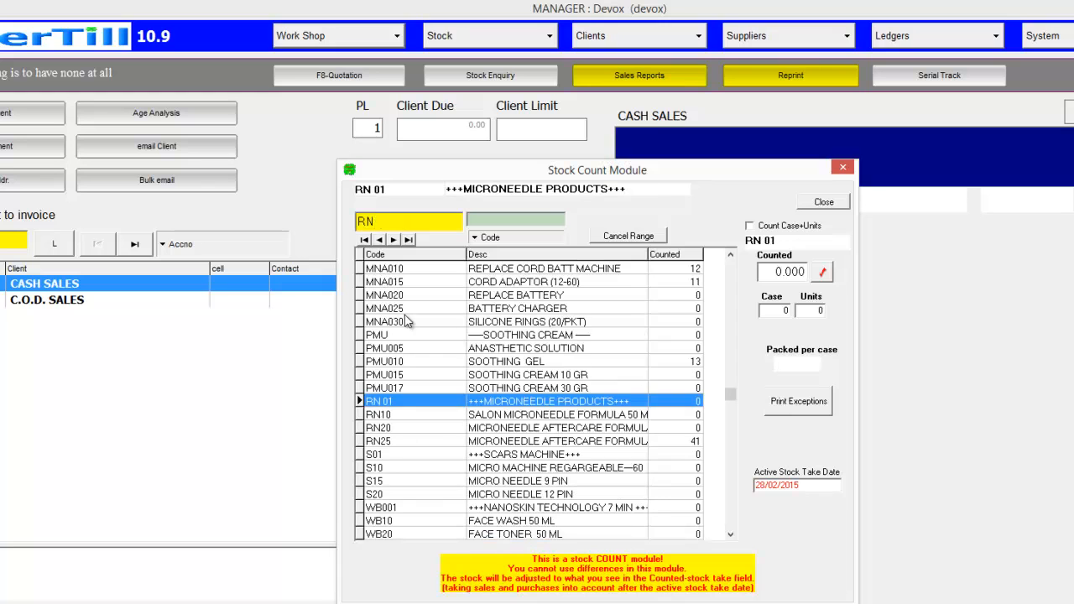
{"action": "type", "text": "01"}
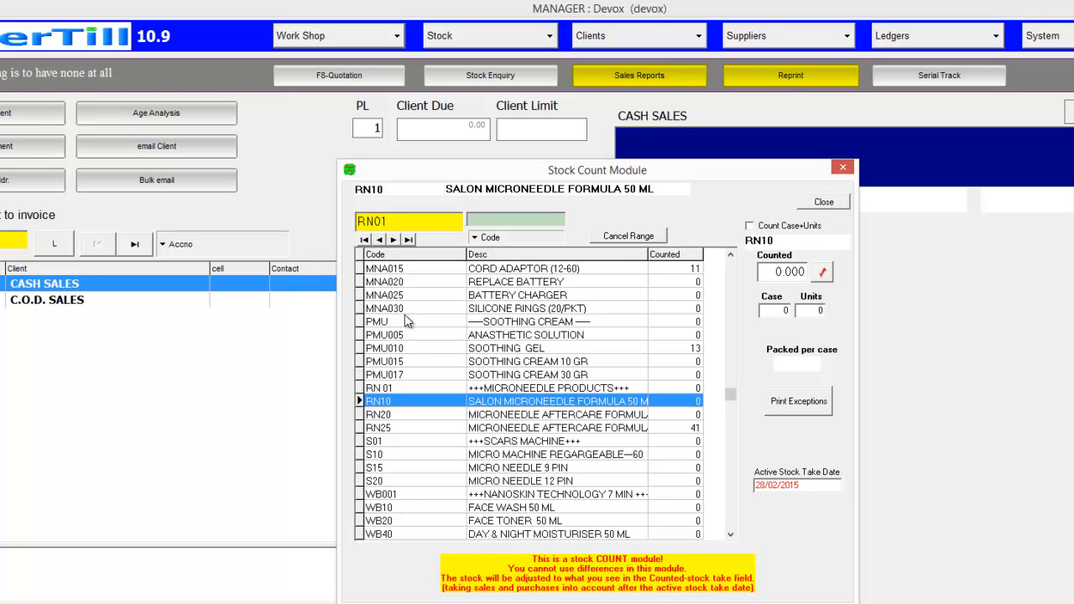
{"action": "key", "text": "Return"}
{"action": "type", "text": "45"}
{"action": "key", "text": "Return"}
{"action": "key", "text": "Down"}
{"action": "key", "text": "Down"}
{"action": "key", "text": "Down"}
{"action": "key", "text": "Down"}
{"action": "key", "text": "Down"}
{"action": "key", "text": "Down"}
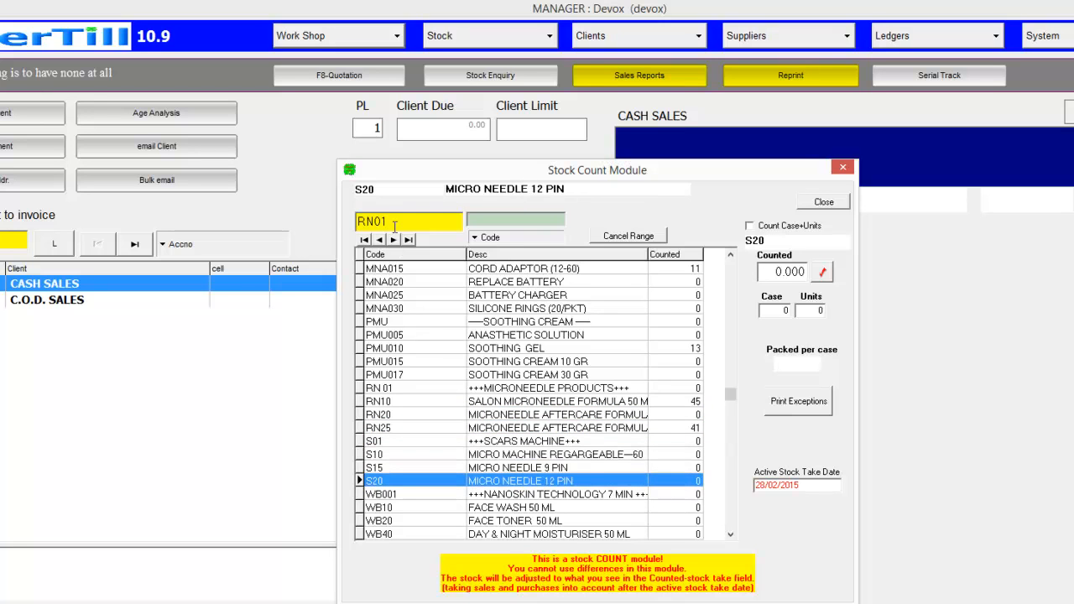
Filter the stock count list to the PM code range, showing the five PMU soothing-cream items
{"action": "left_click", "coordinate": [396, 224]}
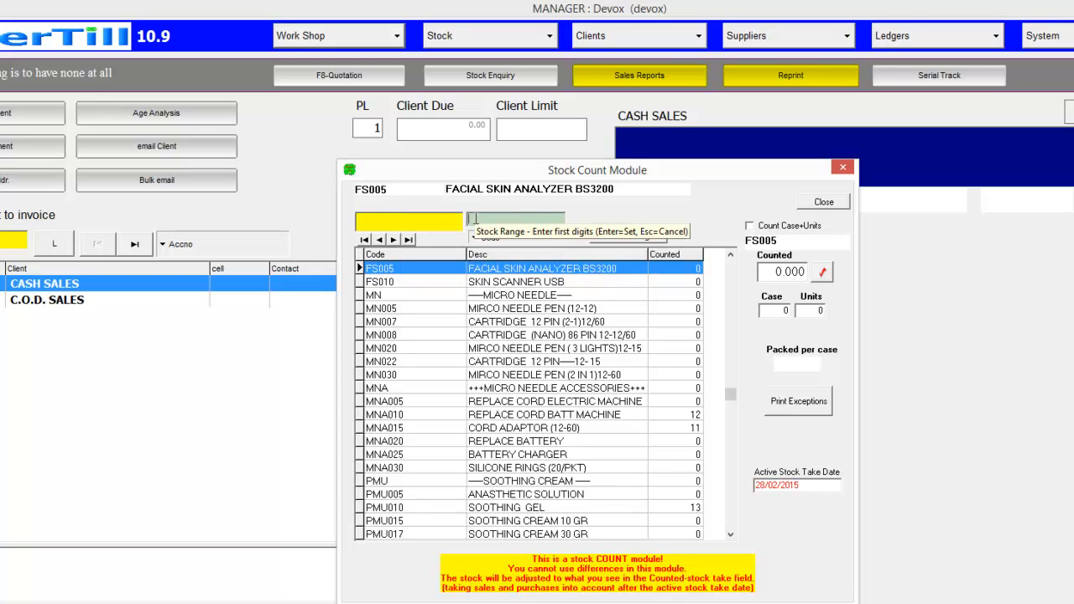
{"action": "type", "text": "Z"}
{"action": "key", "text": "Return"}
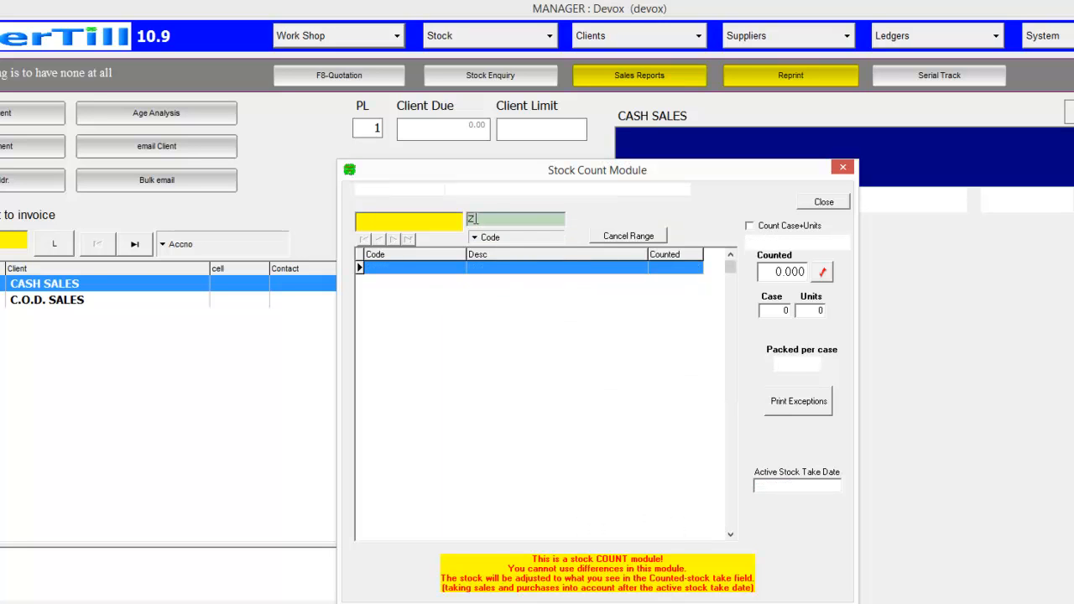
{"action": "key", "text": "BackSpace"}
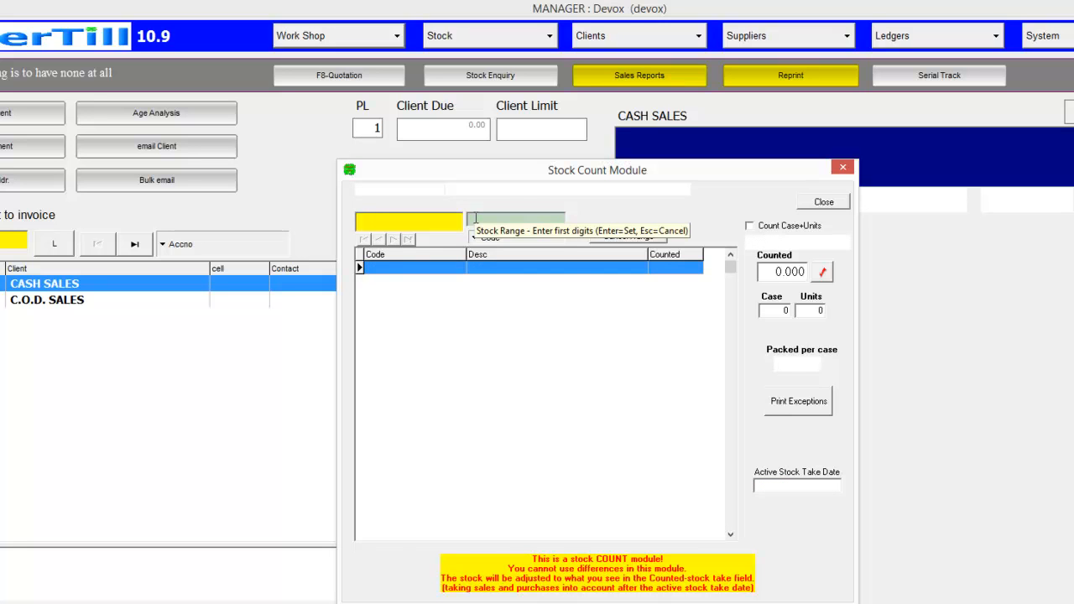
{"action": "left_click", "coordinate": [617, 238]}
{"action": "left_click", "coordinate": [400, 219]}
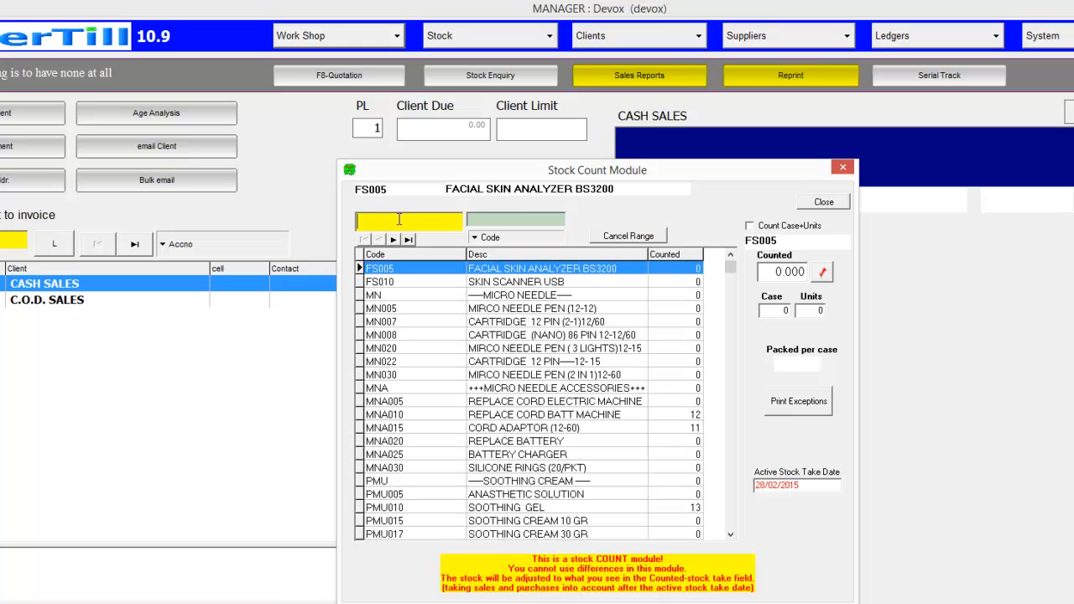
{"action": "left_click", "coordinate": [500, 220]}
{"action": "type", "text": "PM"}
{"action": "key", "text": "Return"}
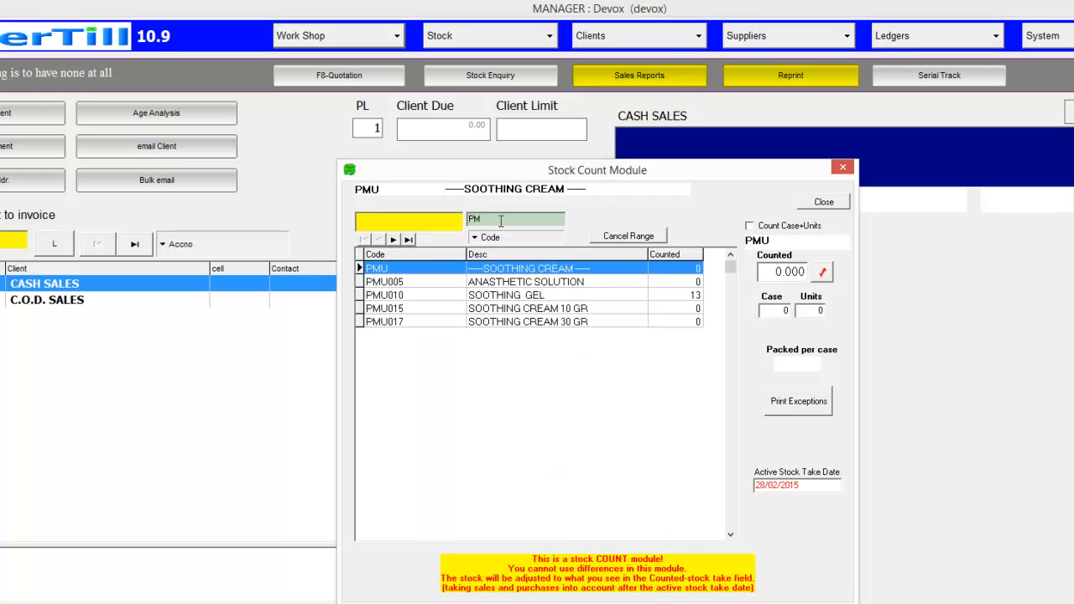
Record a count of 12 for PMU015 SOOTHING CREAM 10 GR in the filtered list
{"action": "left_click", "coordinate": [416, 221]}
{"action": "key", "text": "Down"}
{"action": "key", "text": "Down"}
{"action": "key", "text": "Down"}
{"action": "key", "text": "Down"}
{"action": "key", "text": "Up"}
{"action": "key", "text": "Up"}
{"action": "key", "text": "Up"}
{"action": "key", "text": "Up"}
{"action": "key", "text": "Down"}
{"action": "key", "text": "Down"}
{"action": "key", "text": "Down"}
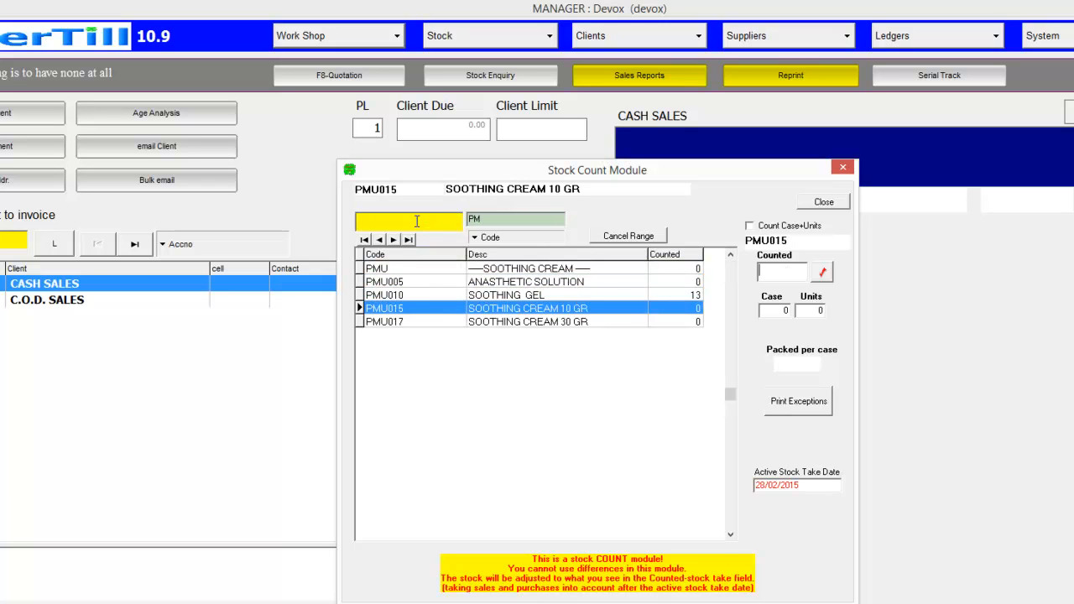
{"action": "type", "text": "12"}
{"action": "key", "text": "Return"}
{"action": "key", "text": "Down"}
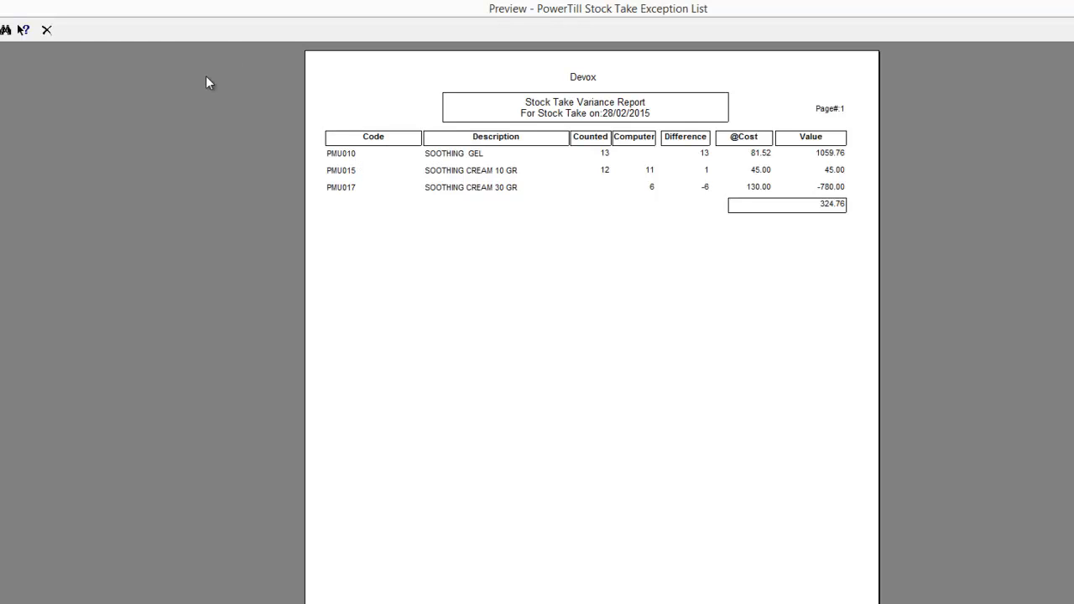
Close the variance report preview and the Stock Count Module
{"action": "left_click", "coordinate": [46, 30]}
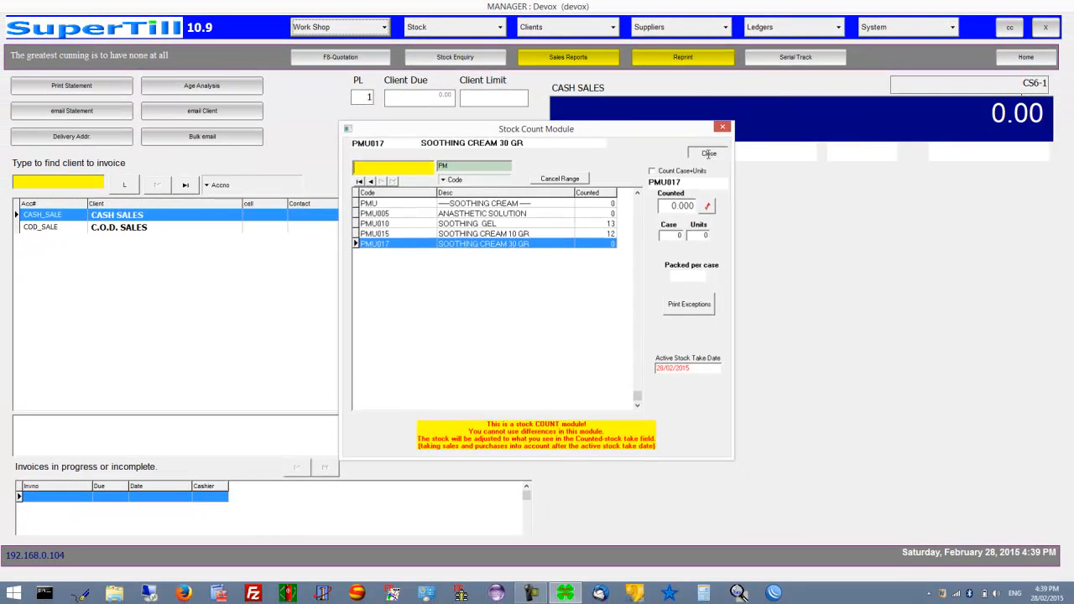
{"action": "left_click", "coordinate": [798, 191]}
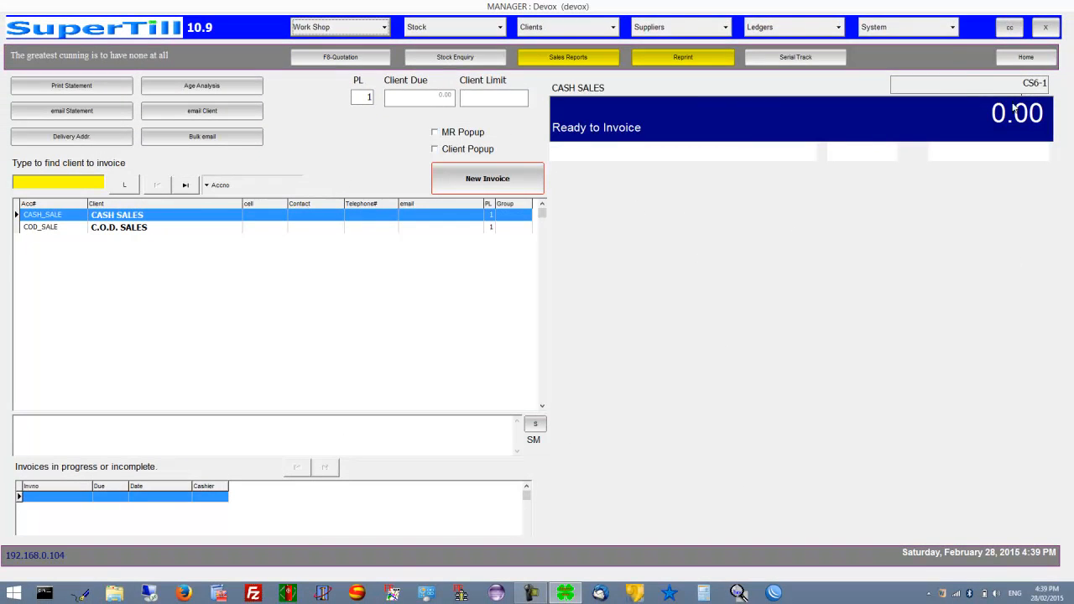
{"action": "left_click", "coordinate": [941, 31]}
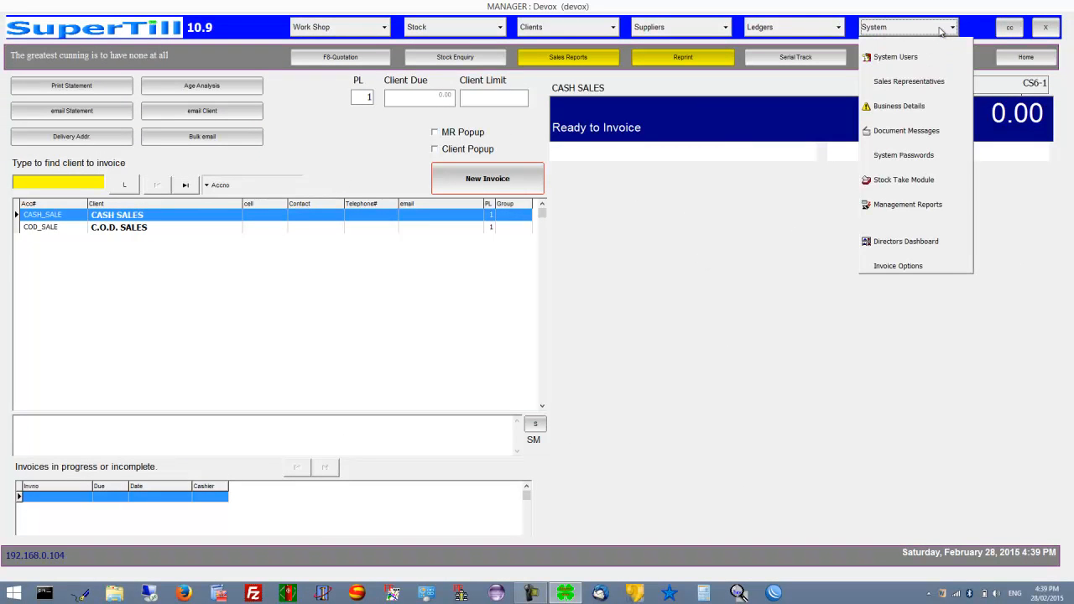
Reopen the Stock Take Module and print the stock take exception list
{"action": "left_click", "coordinate": [918, 181]}
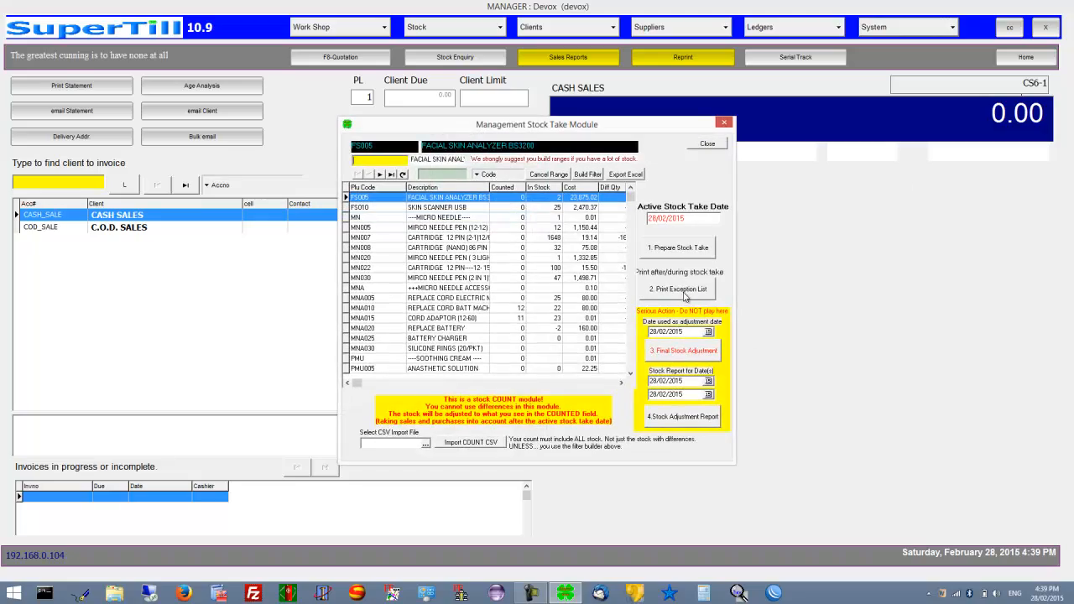
{"action": "left_click", "coordinate": [690, 294]}
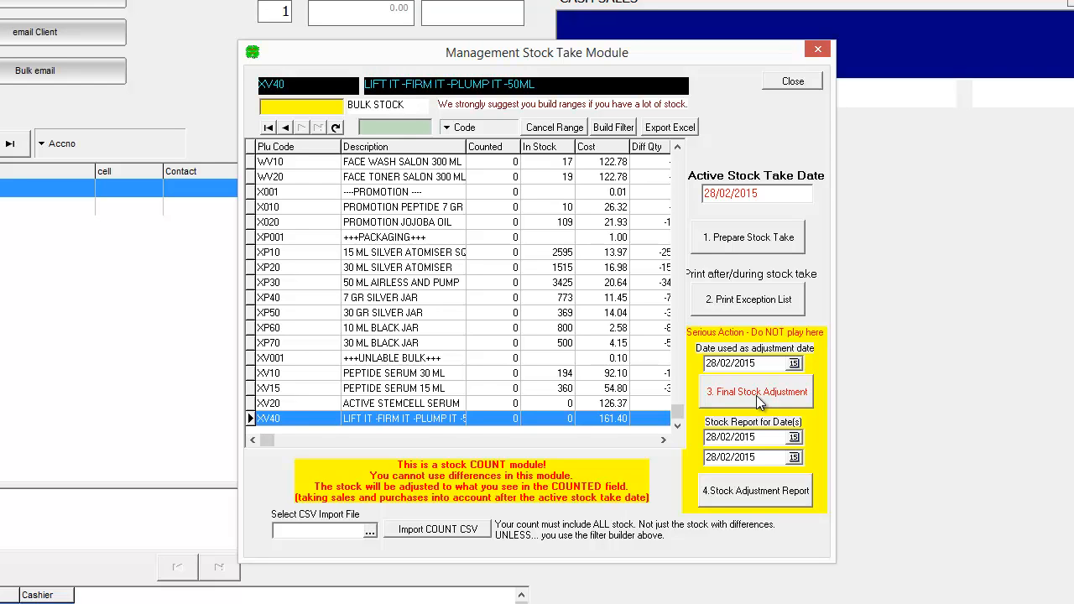
Apply the final stock adjustment dated 05/03/2015, then close the stock take module
{"action": "left_click", "coordinate": [793, 364]}
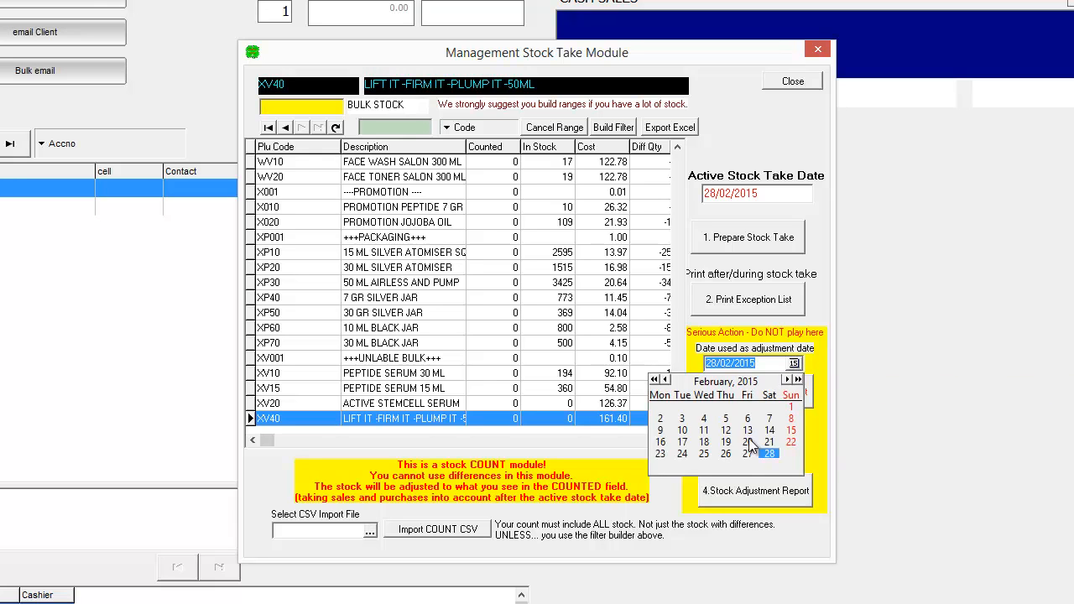
{"action": "left_click", "coordinate": [787, 379]}
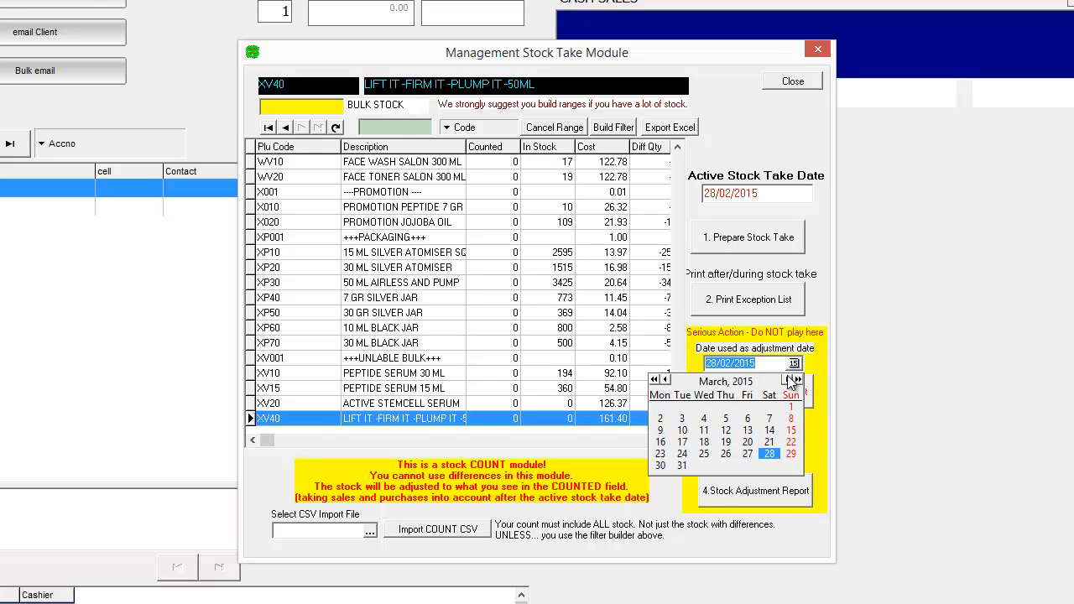
{"action": "left_click", "coordinate": [726, 419]}
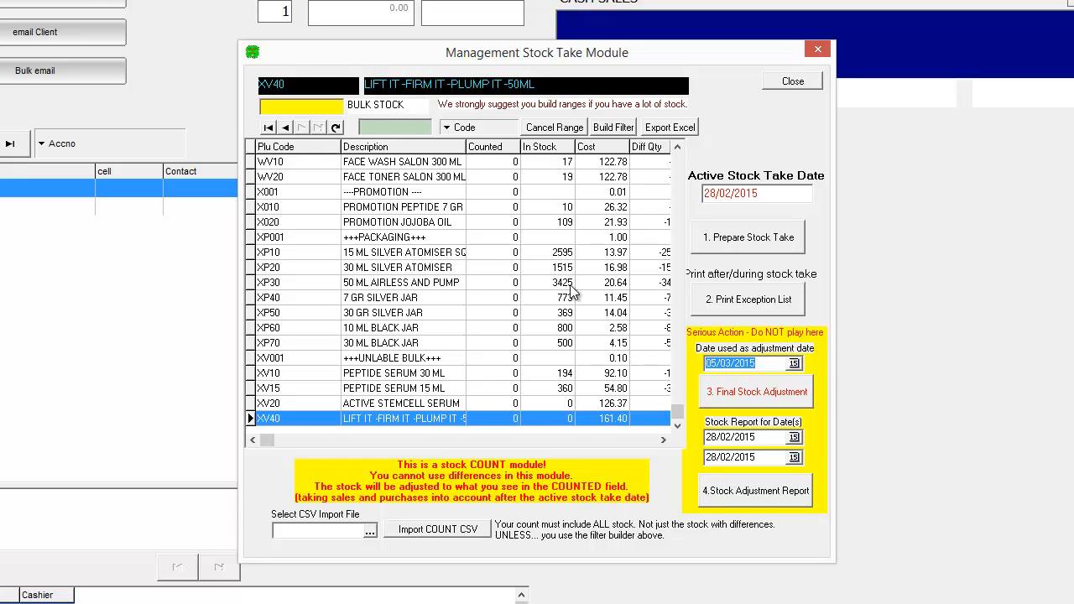
{"action": "left_click", "coordinate": [760, 495]}
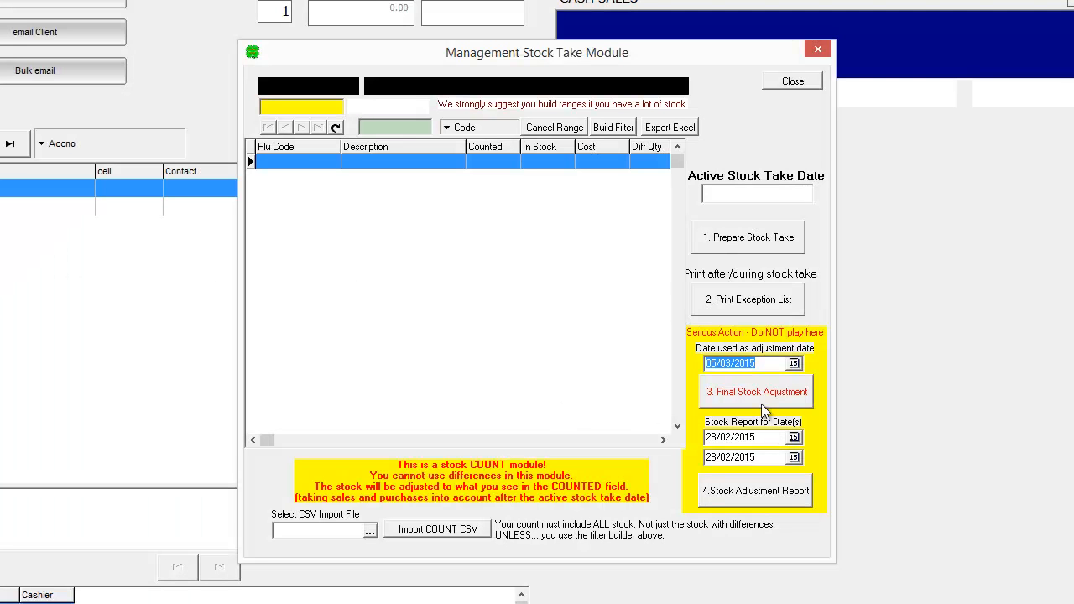
{"action": "left_click", "coordinate": [793, 81]}
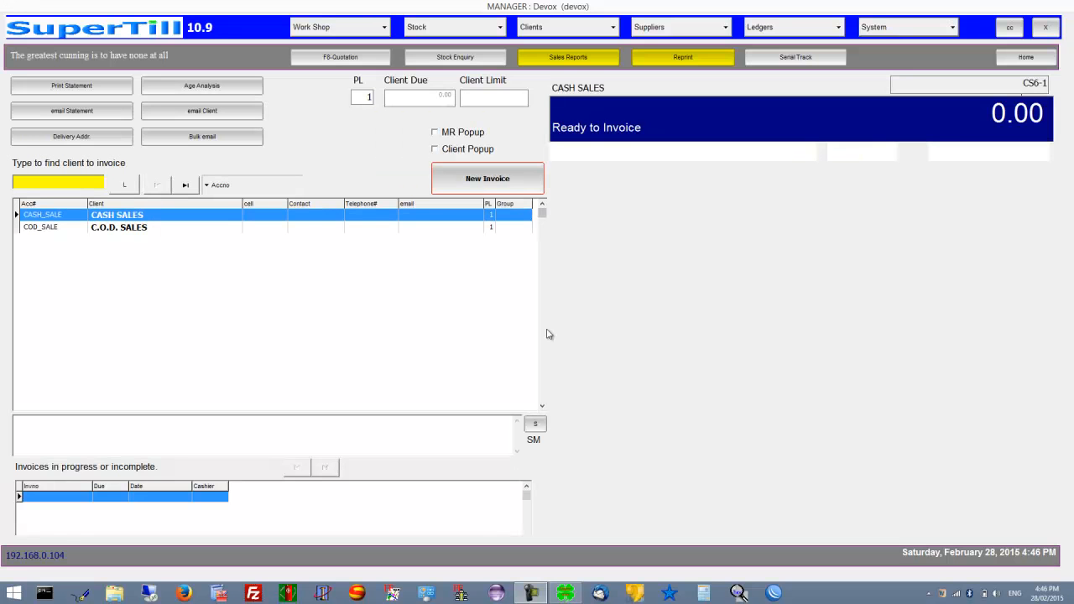
Reopen the Stock Take Module, browse items FS005 to MNA010, and filter the list to MNA codes
{"action": "left_click", "coordinate": [917, 32]}
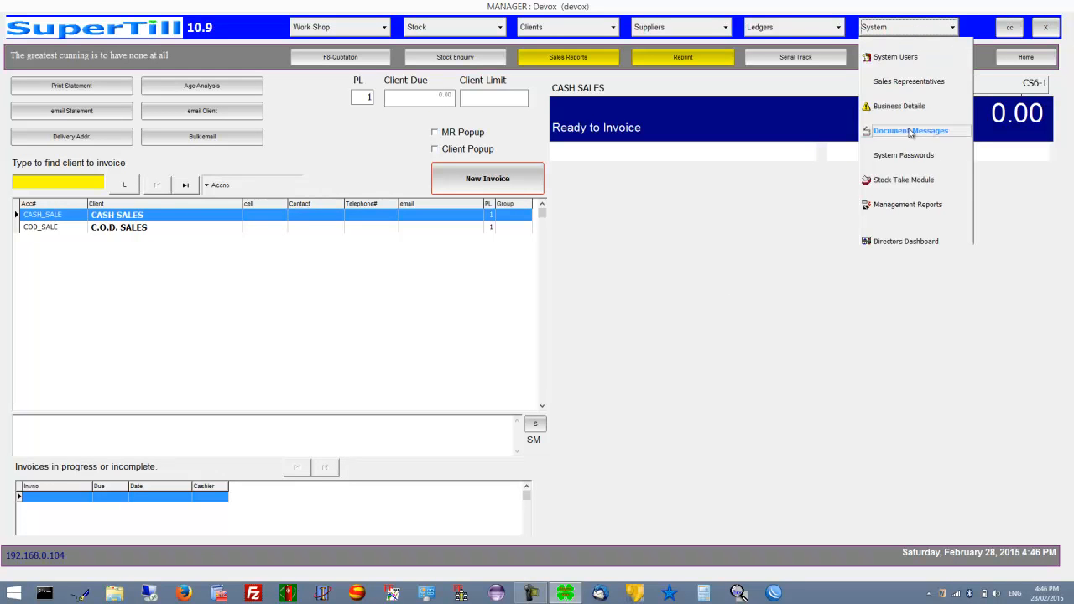
{"action": "left_click", "coordinate": [909, 181]}
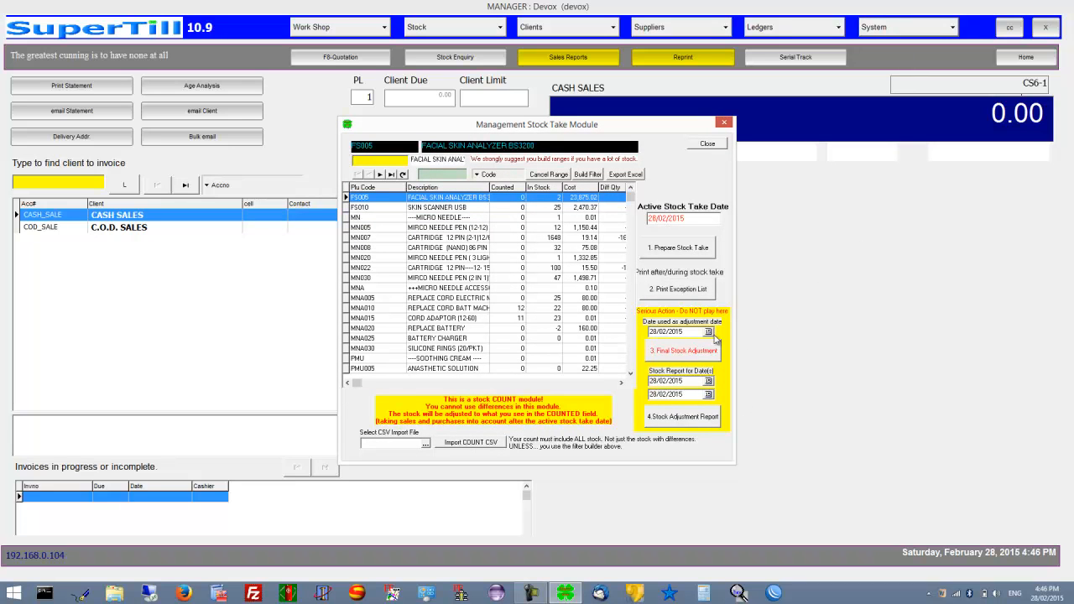
{"action": "left_click", "coordinate": [506, 208]}
{"action": "left_click", "coordinate": [507, 217]}
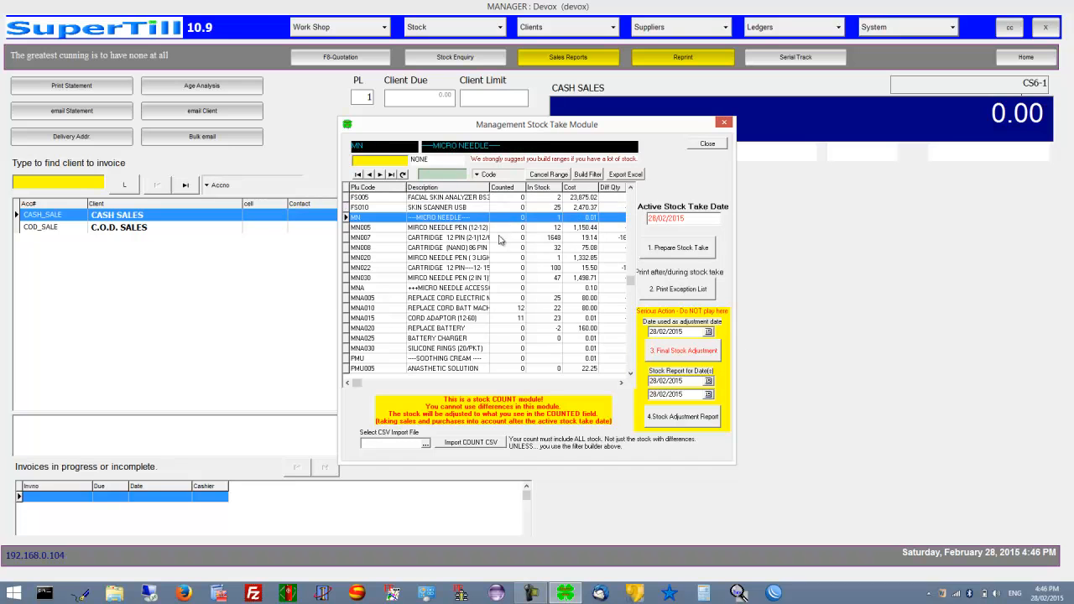
{"action": "left_click", "coordinate": [507, 309]}
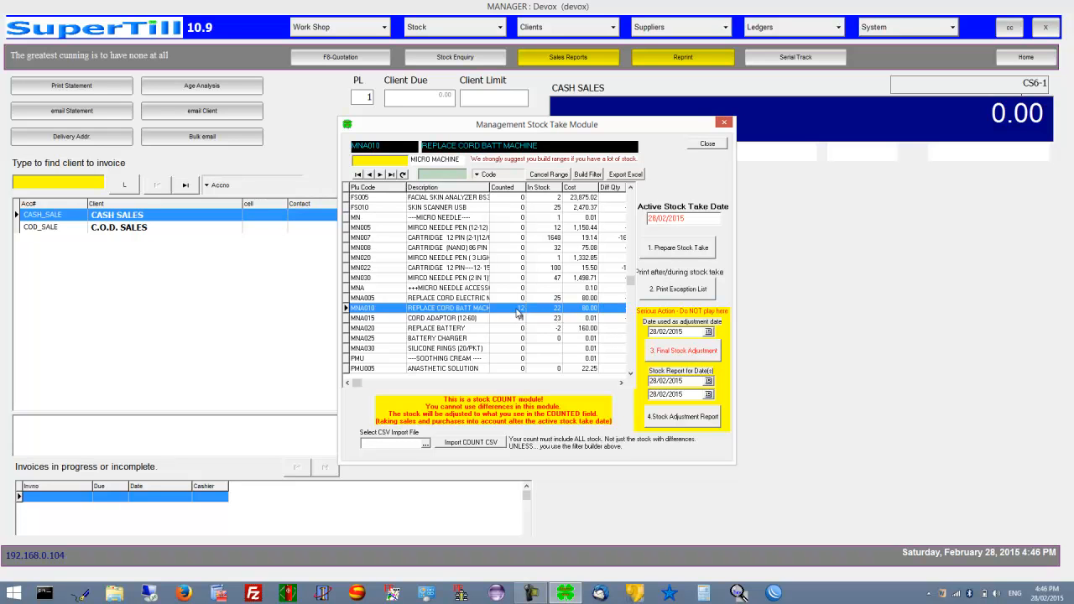
{"action": "left_click", "coordinate": [504, 199]}
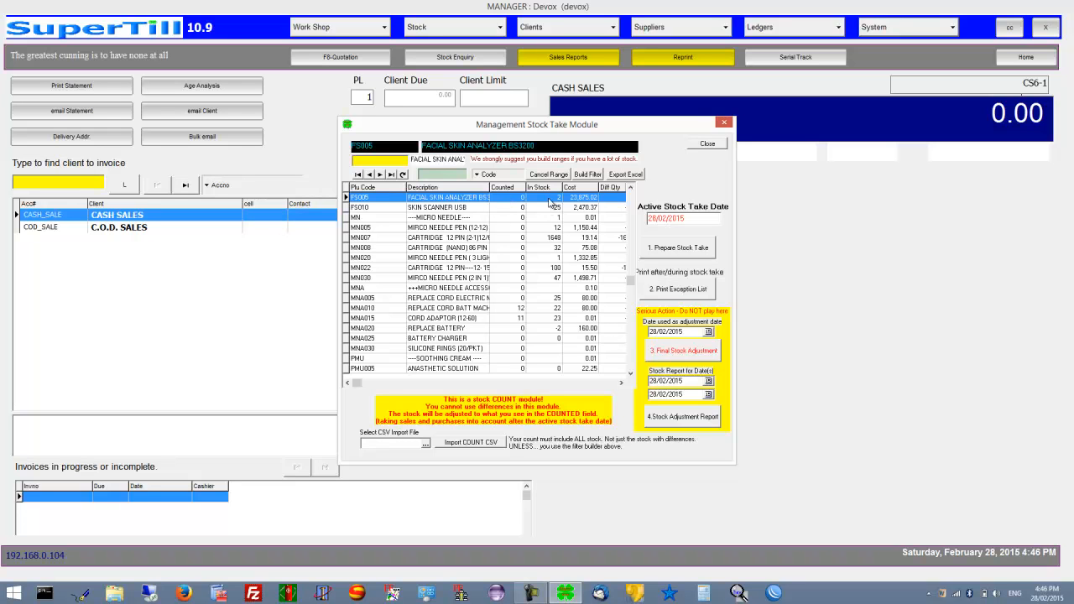
{"action": "mouse_move", "coordinate": [500, 204]}
{"action": "left_mouse_down"}
{"action": "mouse_move", "coordinate": [510, 277]}
{"action": "mouse_move", "coordinate": [514, 205]}
{"action": "left_mouse_up"}
{"action": "key", "text": "Return"}
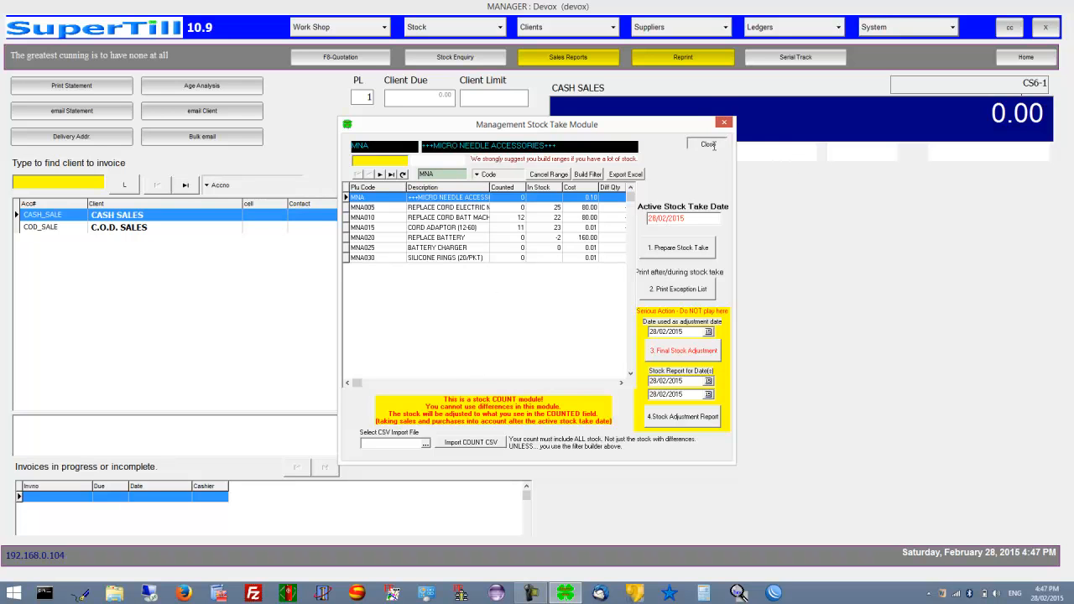
Close the stock take module and open the Stock (Inventory) Reports window
{"action": "left_click", "coordinate": [719, 144]}
{"action": "left_click", "coordinate": [498, 32]}
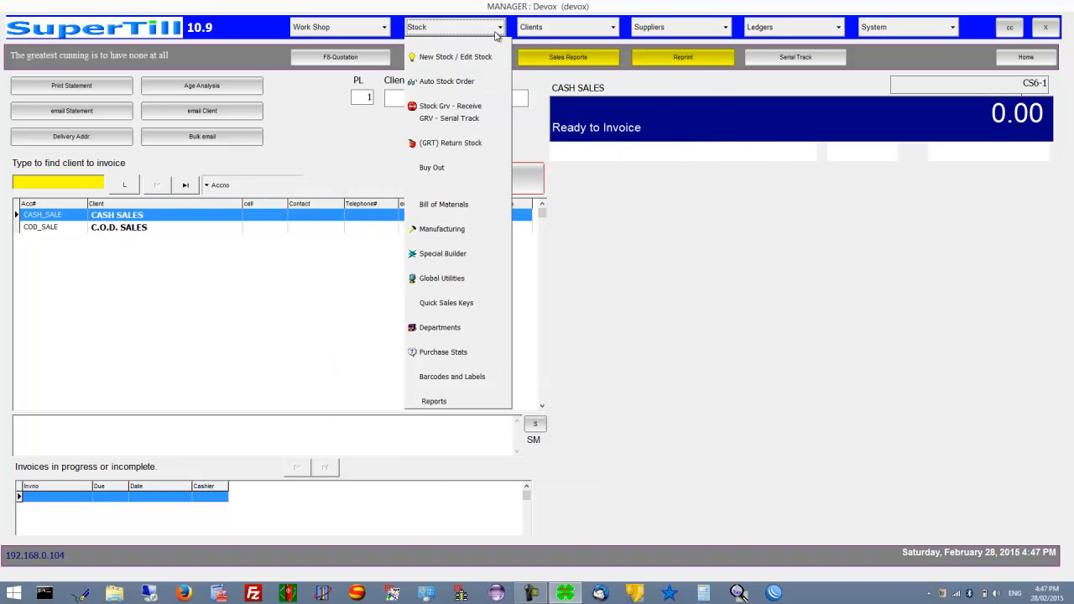
{"action": "left_click", "coordinate": [437, 403]}
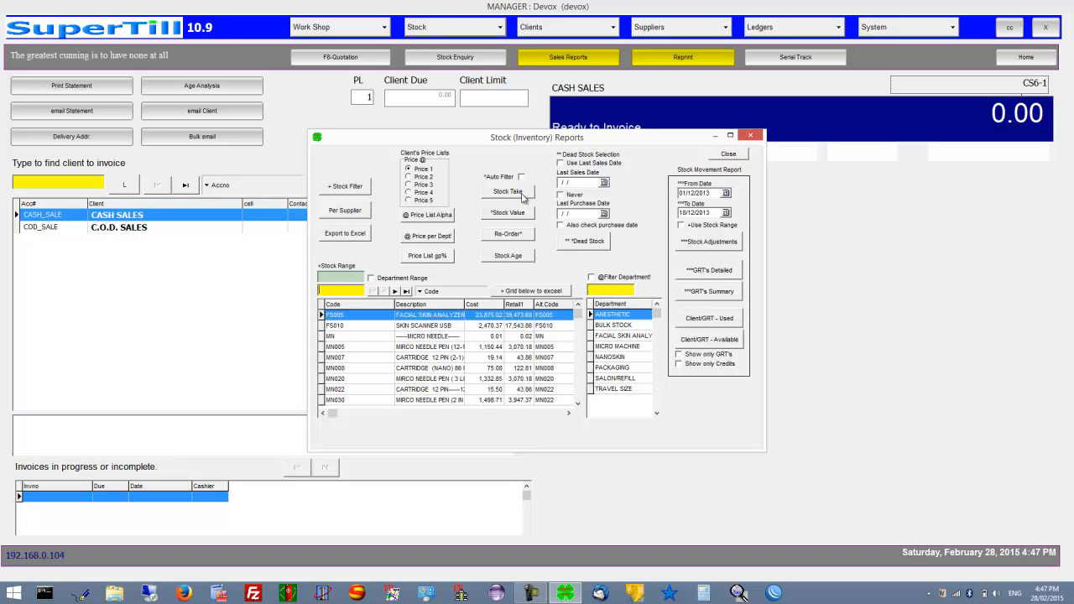
With Auto Filter ticked, preview the Stock Value Report, then close the preview and reports window
{"action": "left_click", "coordinate": [521, 177]}
{"action": "left_click", "coordinate": [518, 215]}
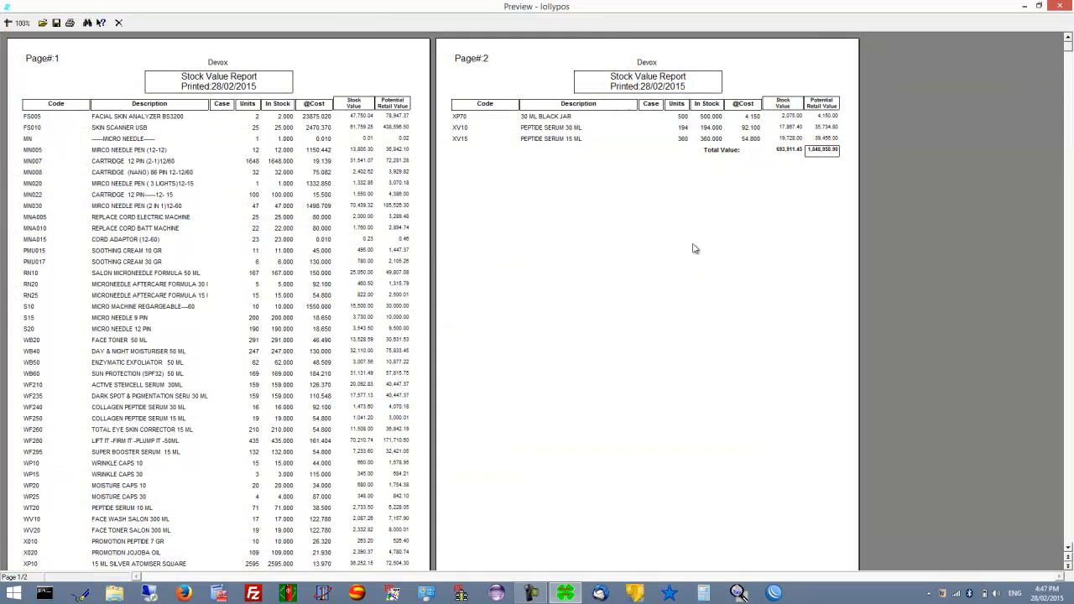
{"action": "left_click", "coordinate": [115, 23]}
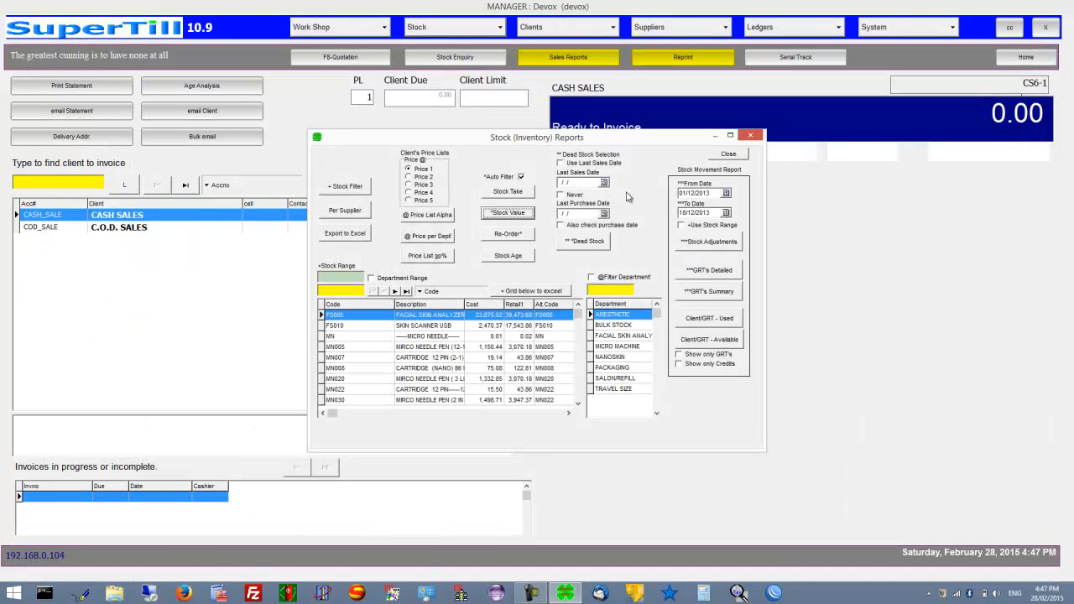
{"action": "left_click", "coordinate": [727, 154]}
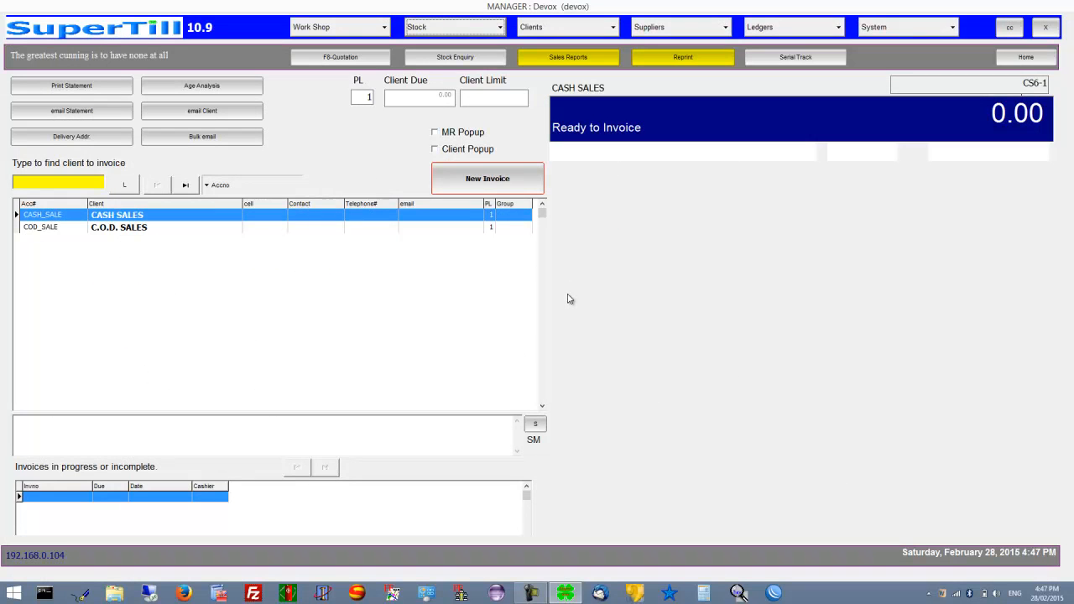